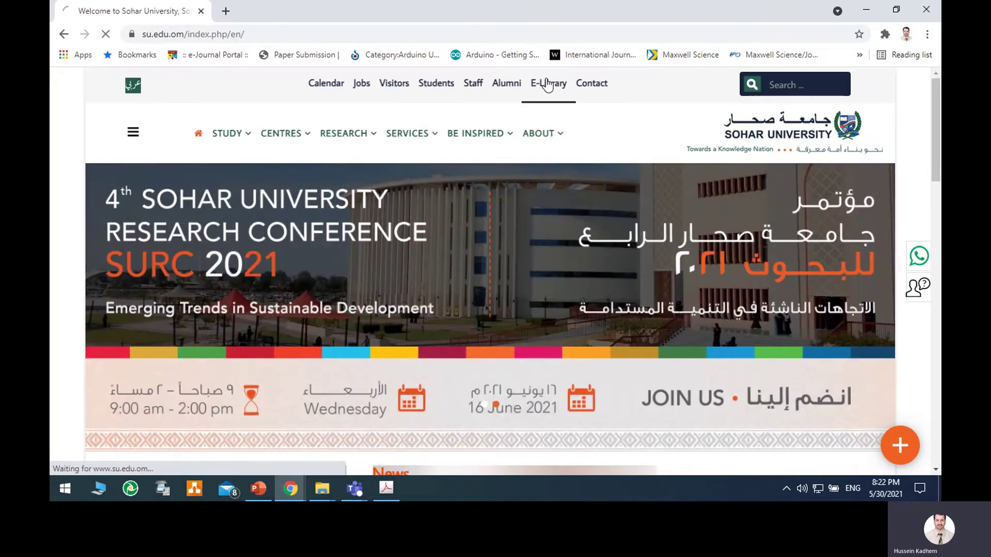
# - Open Scopus from the university's E-Library page and switch the search to authors
pyautogui.click(548, 85)
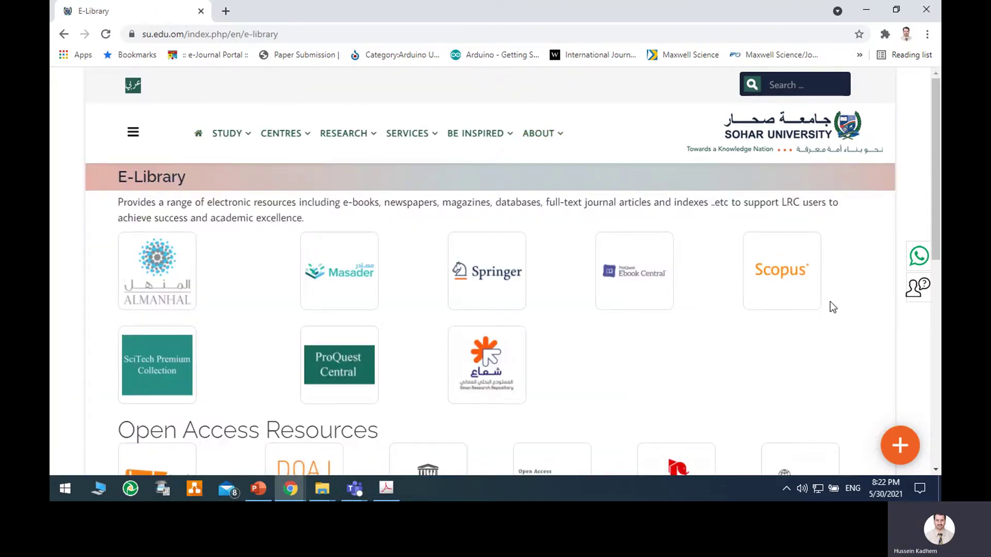
pyautogui.click(835, 310)
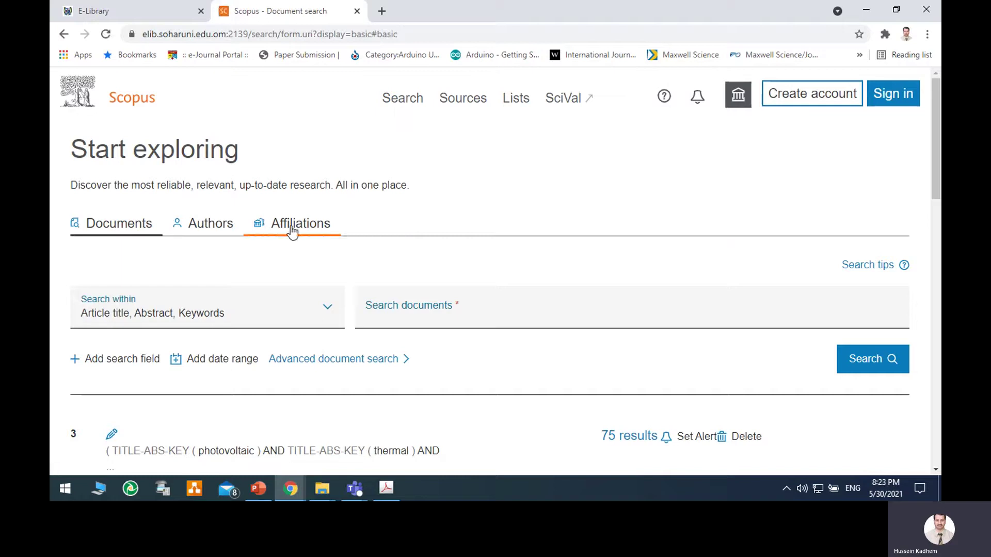
pyautogui.click(220, 232)
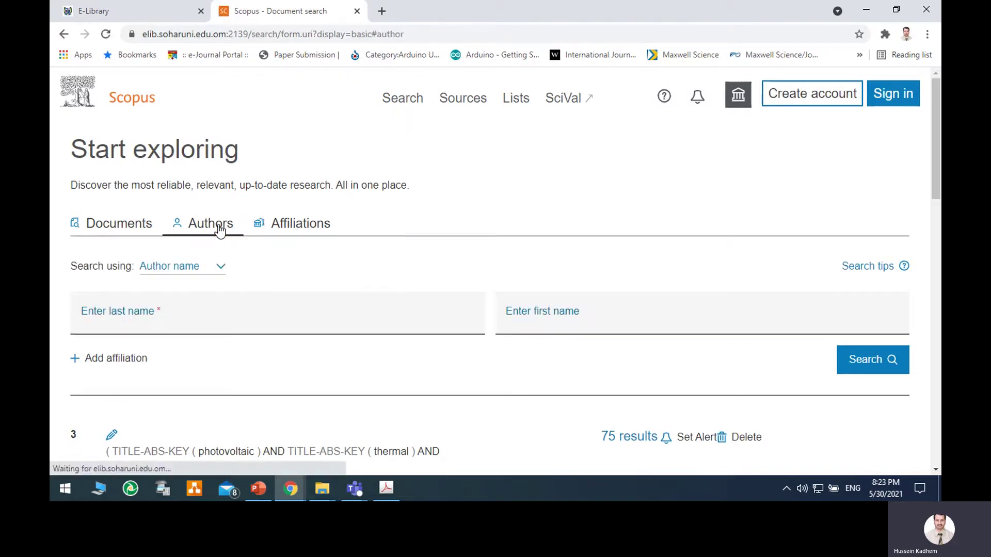
# - Search for the author by last name and first name with the affiliation "sohar university"
pyautogui.click(150, 320)
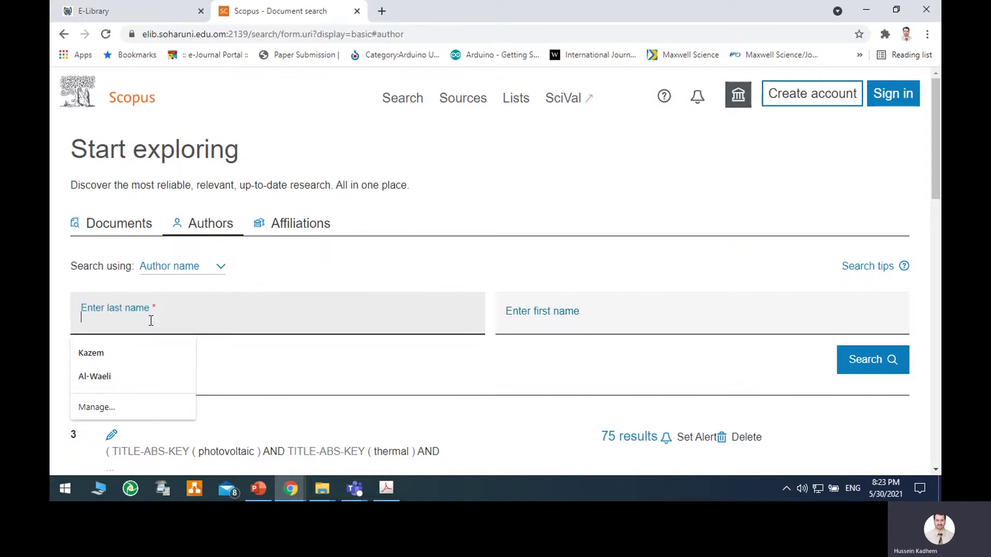
pyautogui.click(126, 353)
pyautogui.click(577, 325)
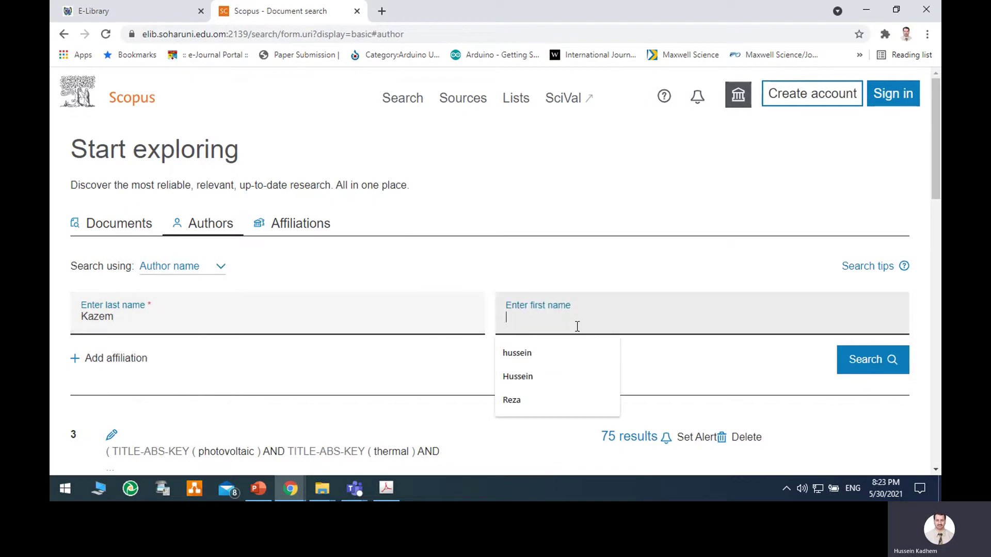
pyautogui.click(534, 355)
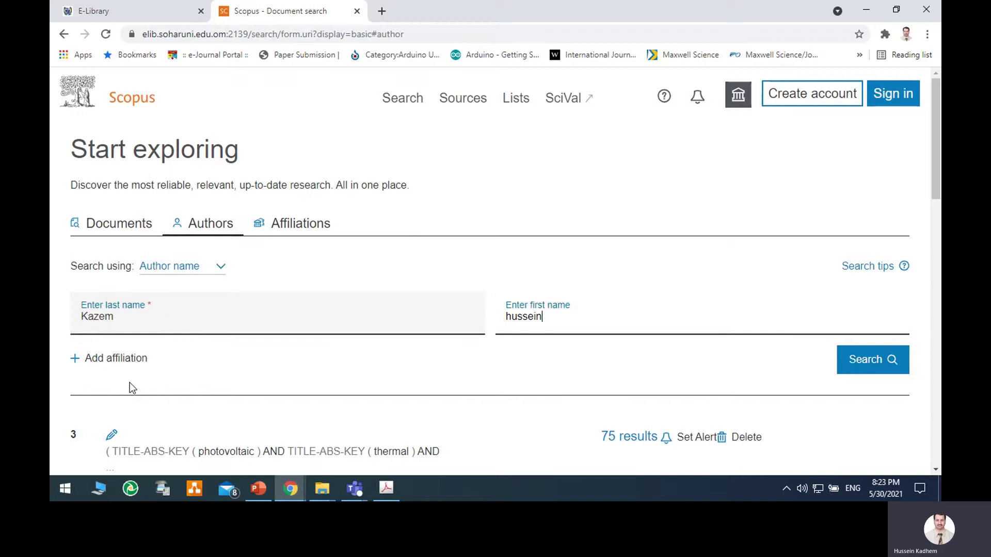
pyautogui.click(79, 360)
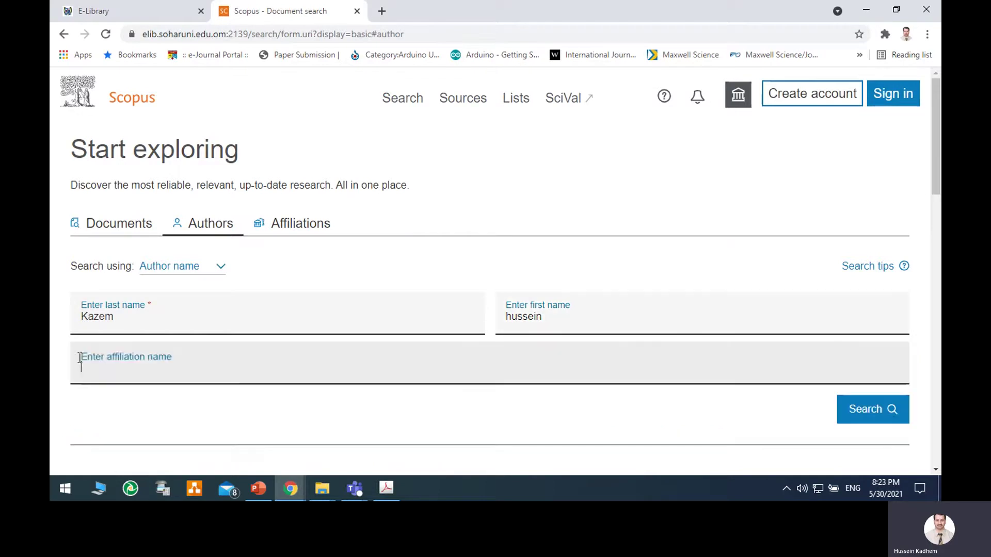
pyautogui.click(135, 371)
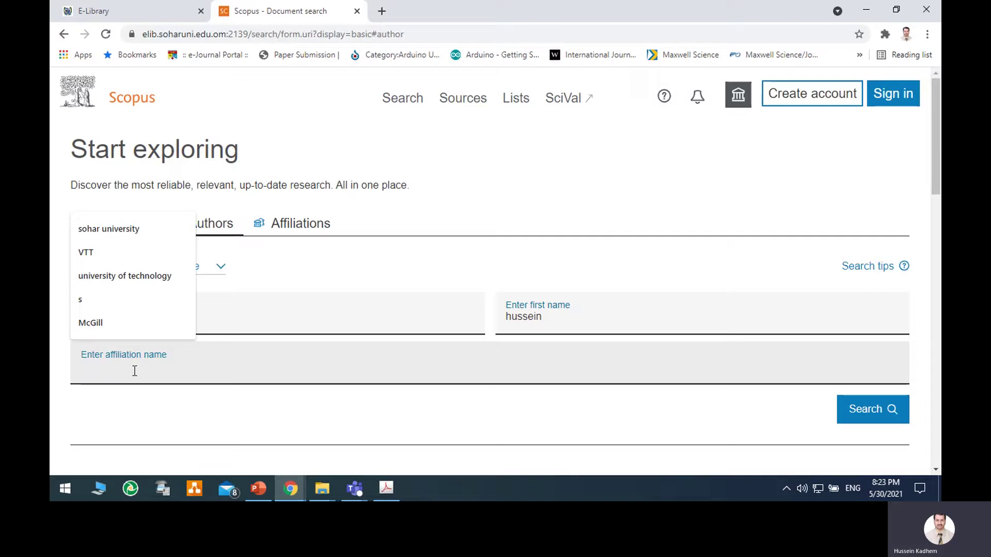
pyautogui.click(168, 234)
pyautogui.click(861, 415)
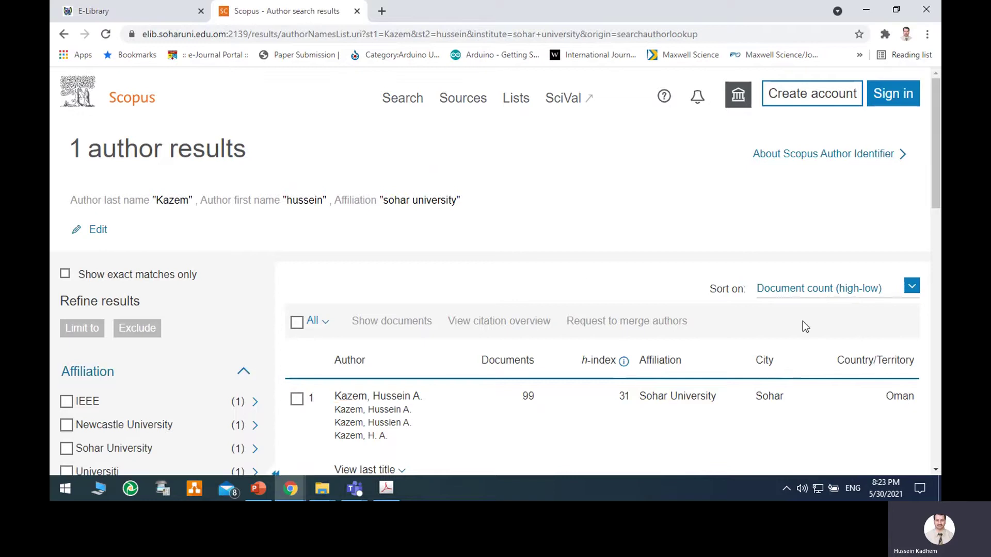
# - Review the author search results and refinement filters, and open the matching author's profile
pyautogui.moveTo(940, 191); pyautogui.dragTo(939, 245)
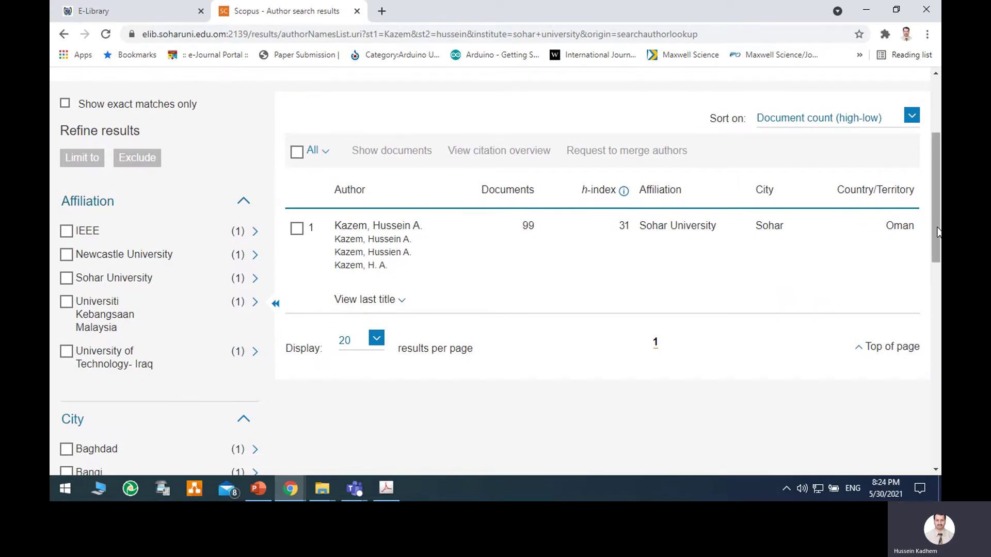
pyautogui.moveTo(940, 230); pyautogui.dragTo(940, 173)
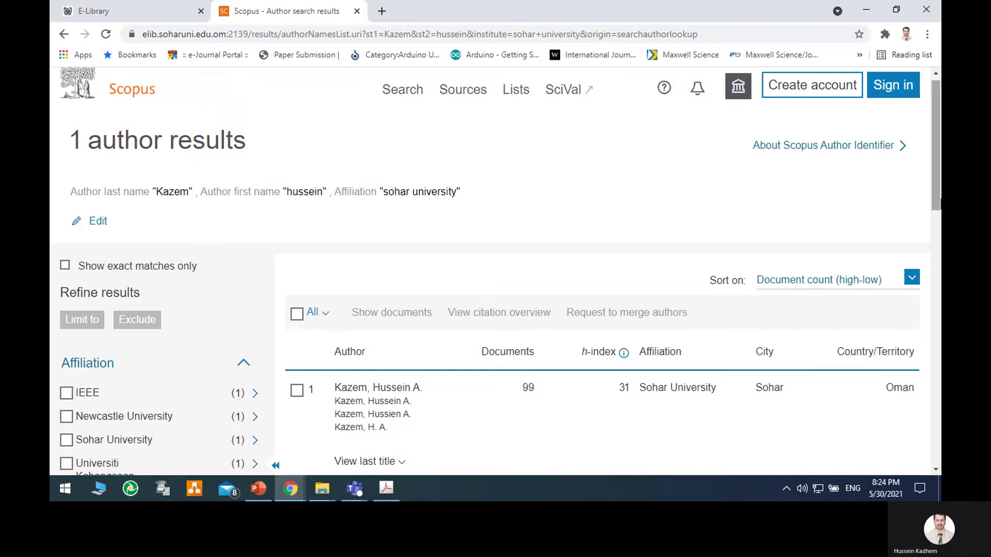
pyautogui.moveTo(939, 203); pyautogui.dragTo(939, 278)
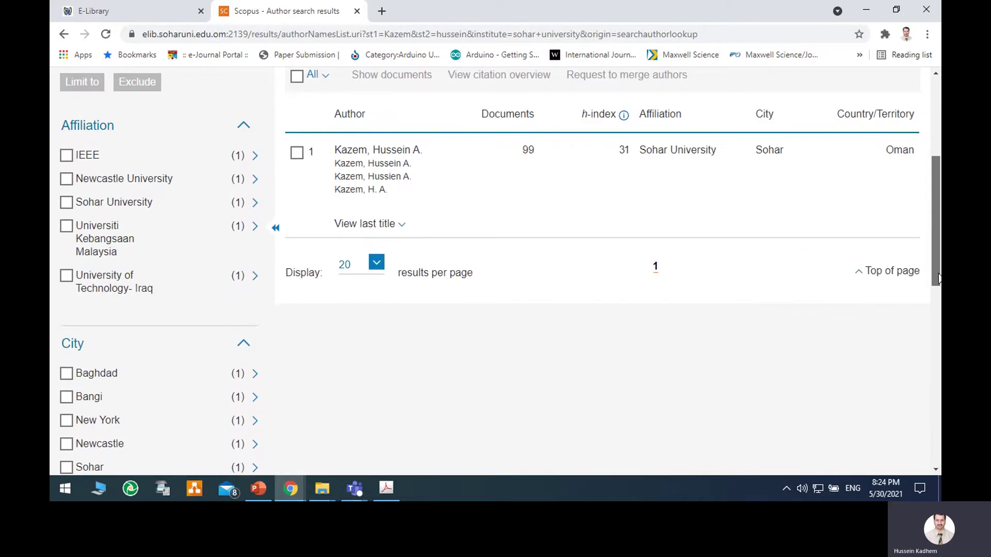
pyautogui.click(380, 149)
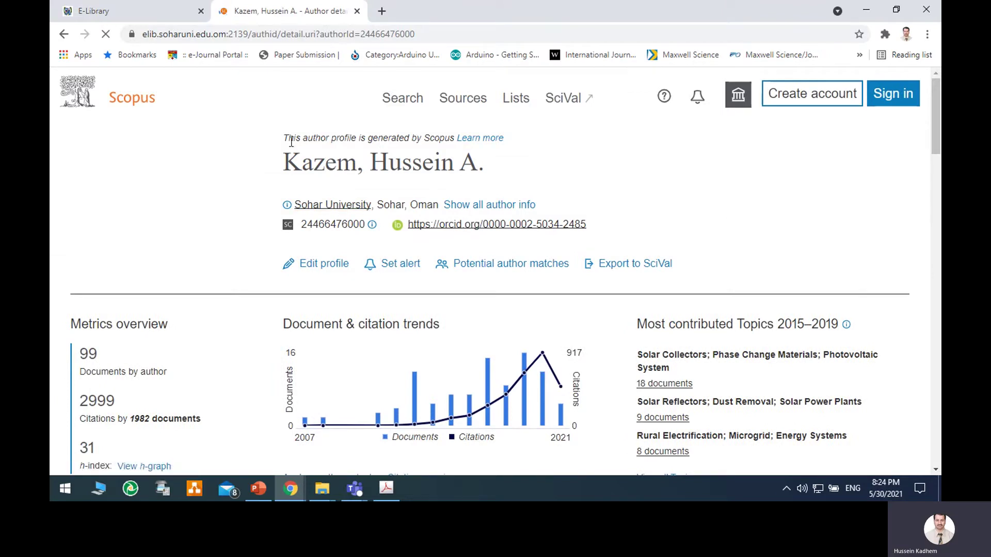
# - Examine the profile header, highlighting the note on how the profile is generated and the author's Scopus ID
pyautogui.moveTo(284, 138); pyautogui.dragTo(444, 141)
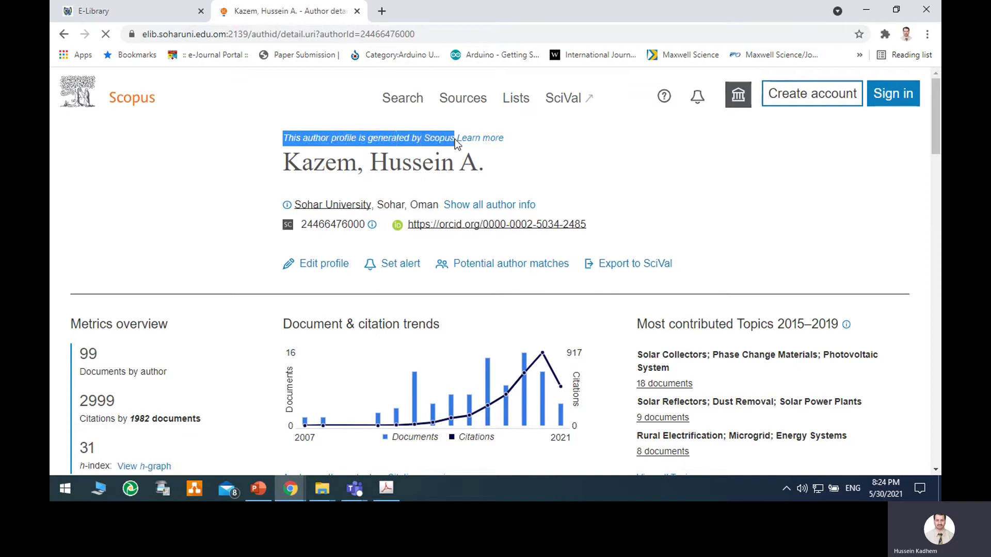
pyautogui.click(226, 155)
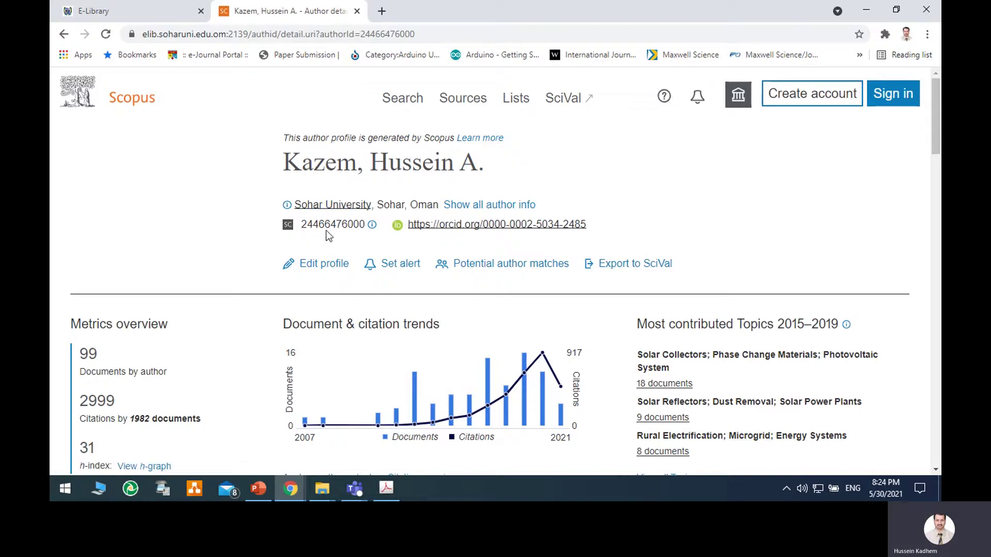
pyautogui.moveTo(302, 224); pyautogui.dragTo(365, 225)
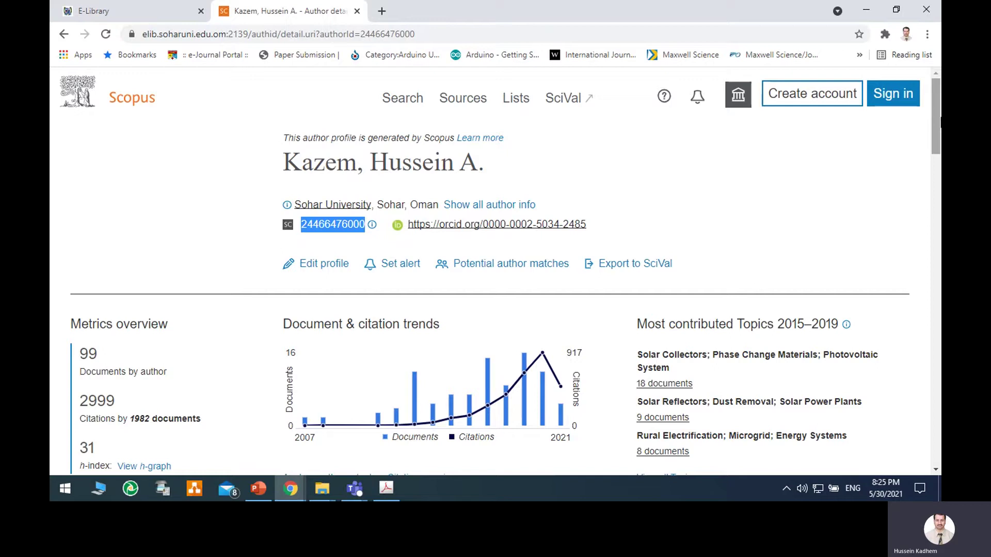
# - Examine the author's document count, citations and h-index in the metrics overview, and the 2021 documents in the trends chart
pyautogui.scroll(-3, 249, 174)
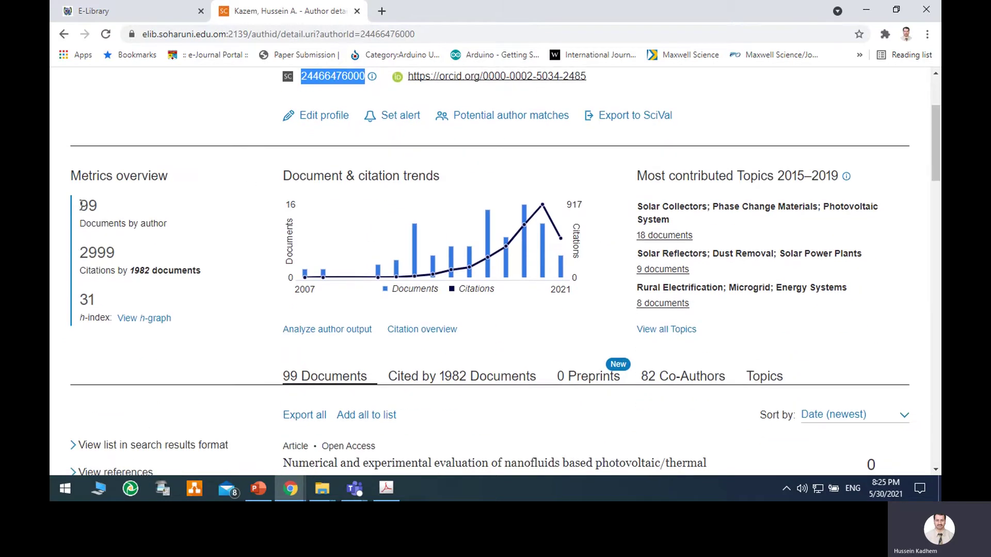
pyautogui.moveTo(80, 206); pyautogui.dragTo(101, 205)
pyautogui.moveTo(80, 253); pyautogui.dragTo(113, 252)
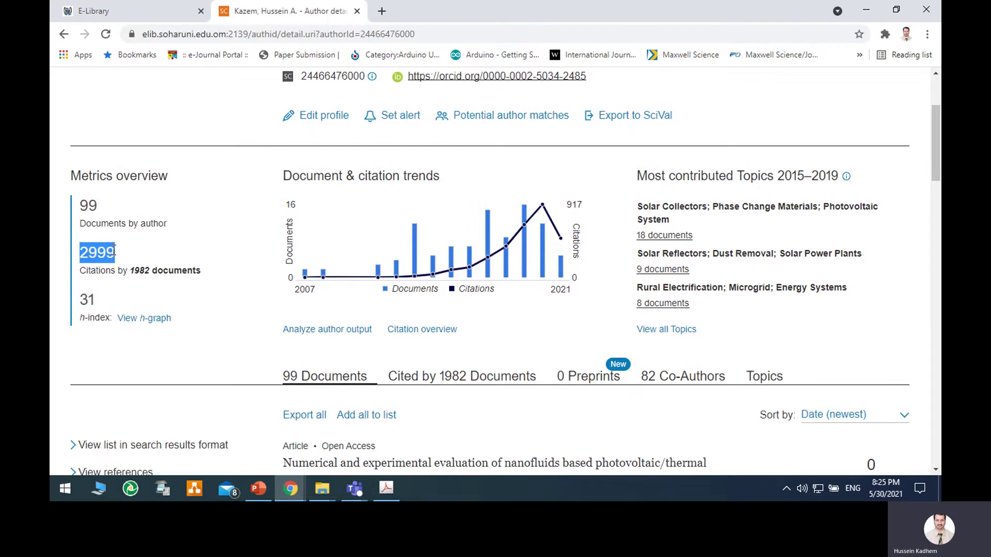
pyautogui.moveTo(80, 299); pyautogui.dragTo(103, 303)
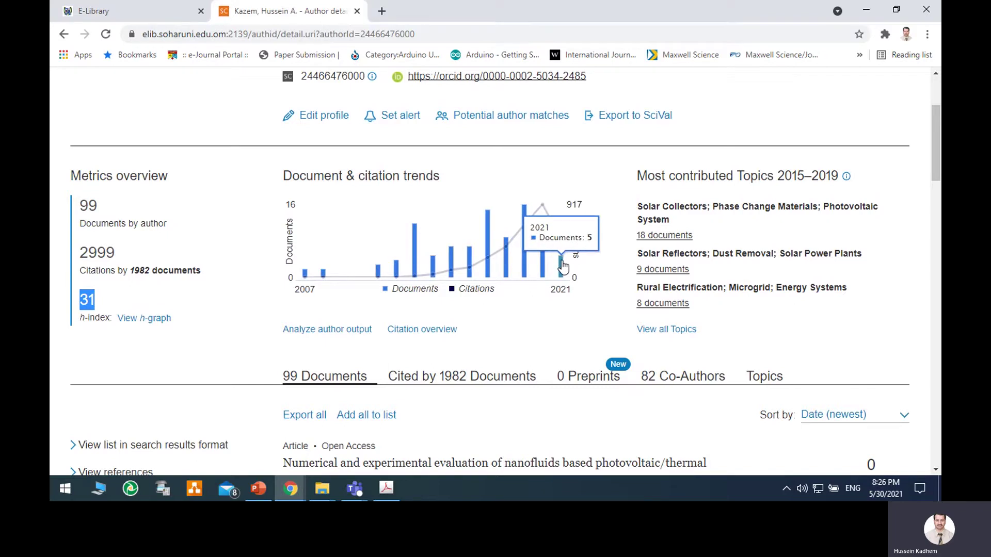
pyautogui.moveTo(561, 240)
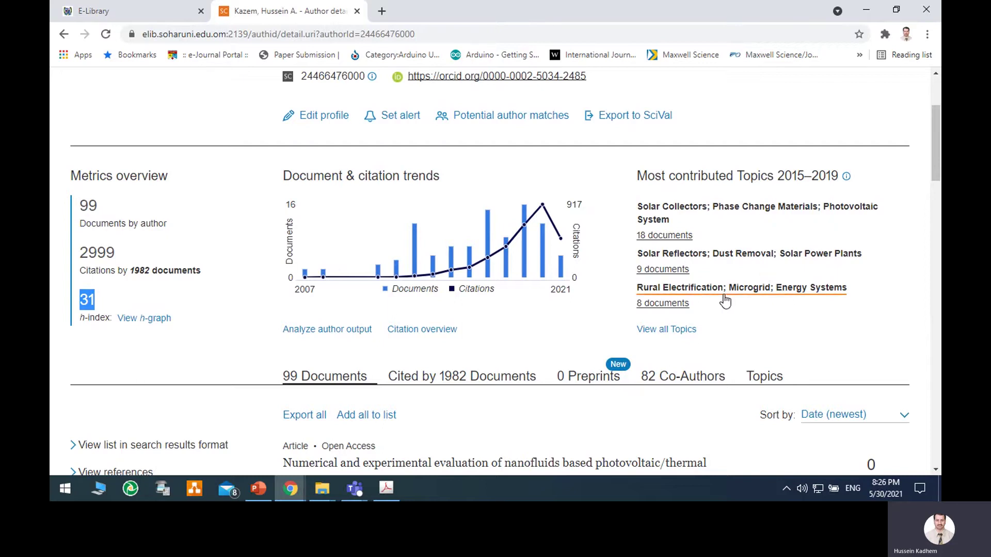
# - Browse the author's document list and check the available numbers of results per page
pyautogui.scroll(-3, 933, 205)
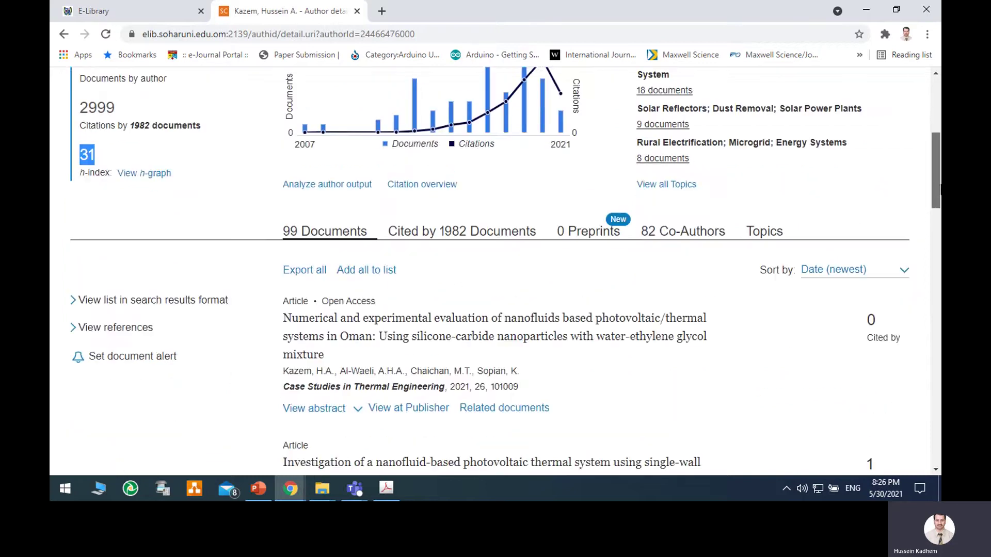
pyautogui.moveTo(940, 191); pyautogui.dragTo(939, 198)
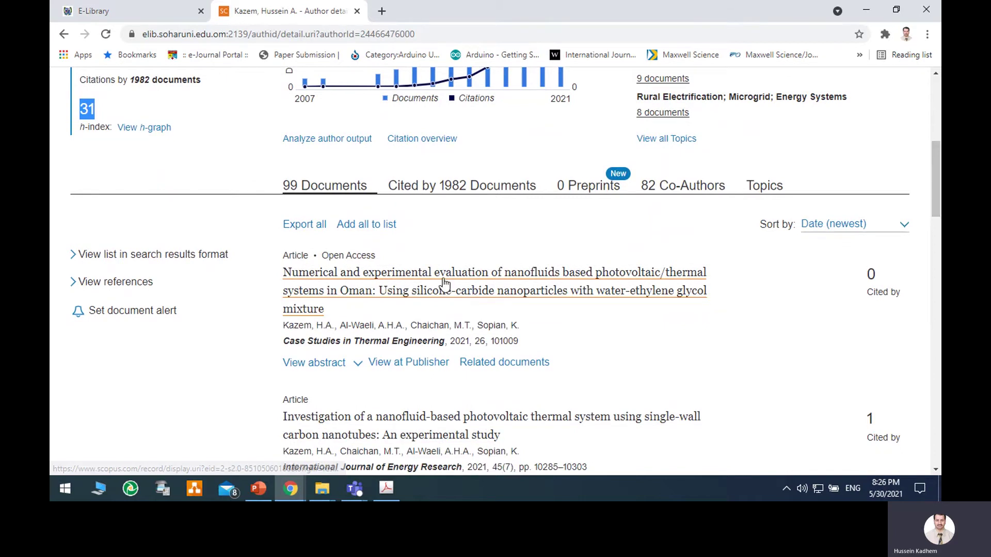
pyautogui.moveTo(940, 171); pyautogui.dragTo(940, 387)
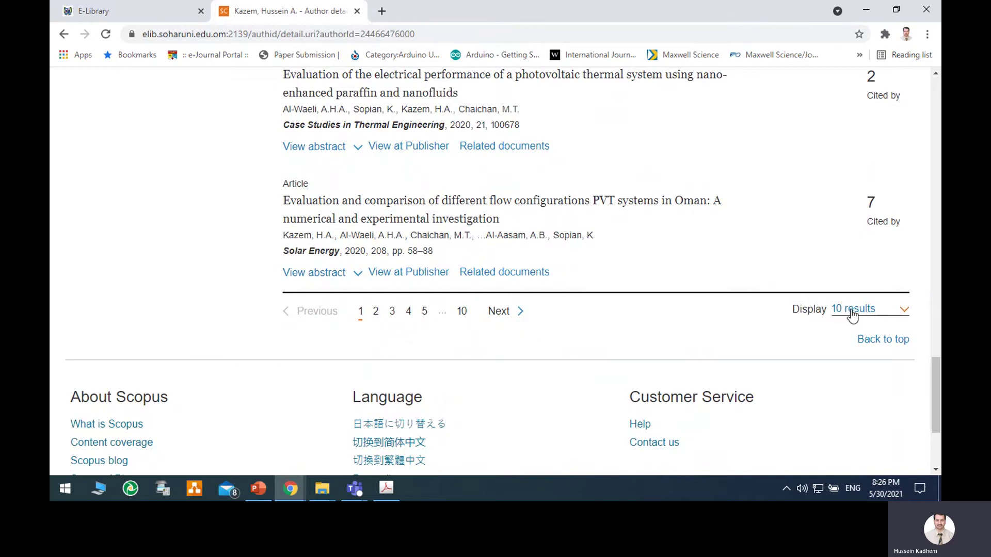
pyautogui.click(904, 312)
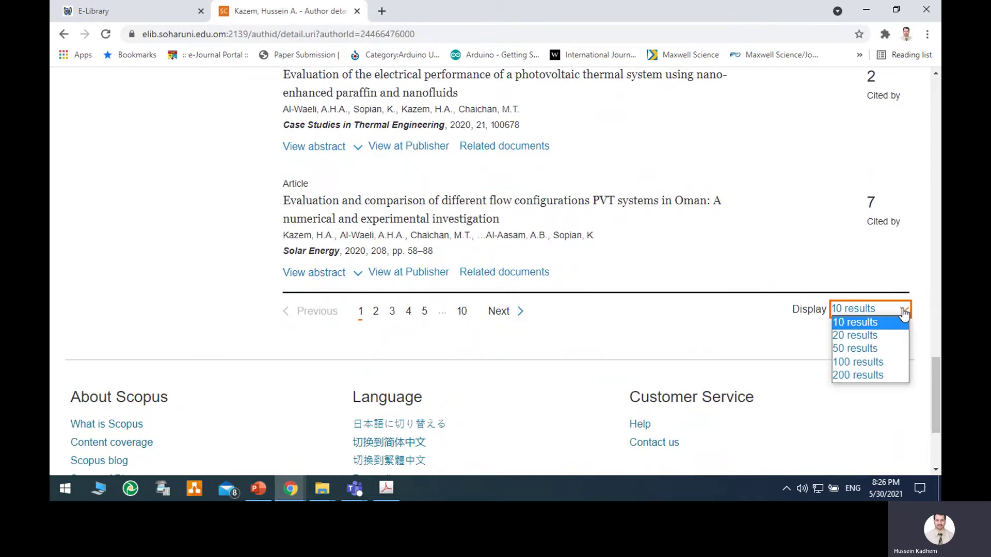
pyautogui.click(935, 392)
pyautogui.moveTo(935, 392); pyautogui.dragTo(935, 211)
pyautogui.scroll(1, 630, 212)
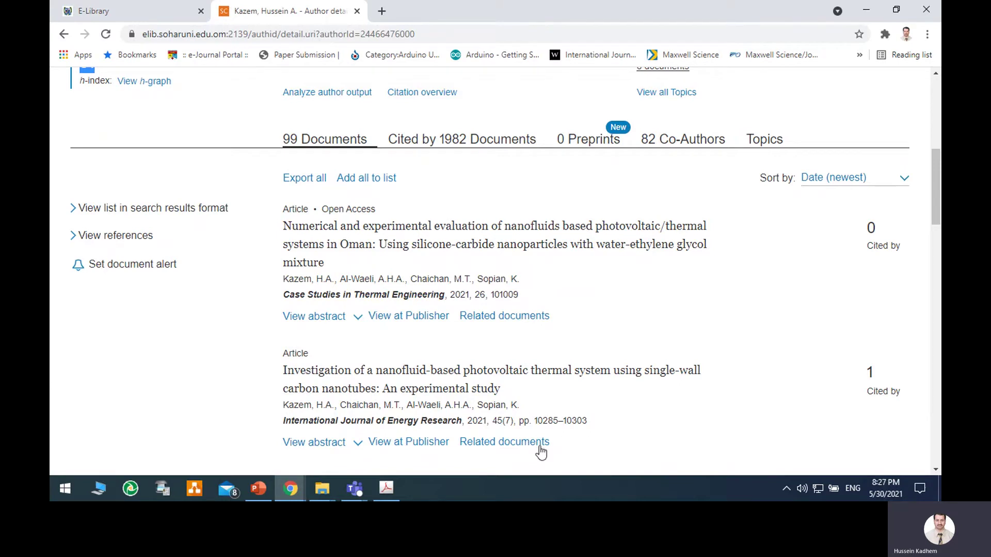
# - Examine the volume, page and article numbers and the access type of the two newest articles in the list
pyautogui.moveTo(534, 421); pyautogui.dragTo(589, 421)
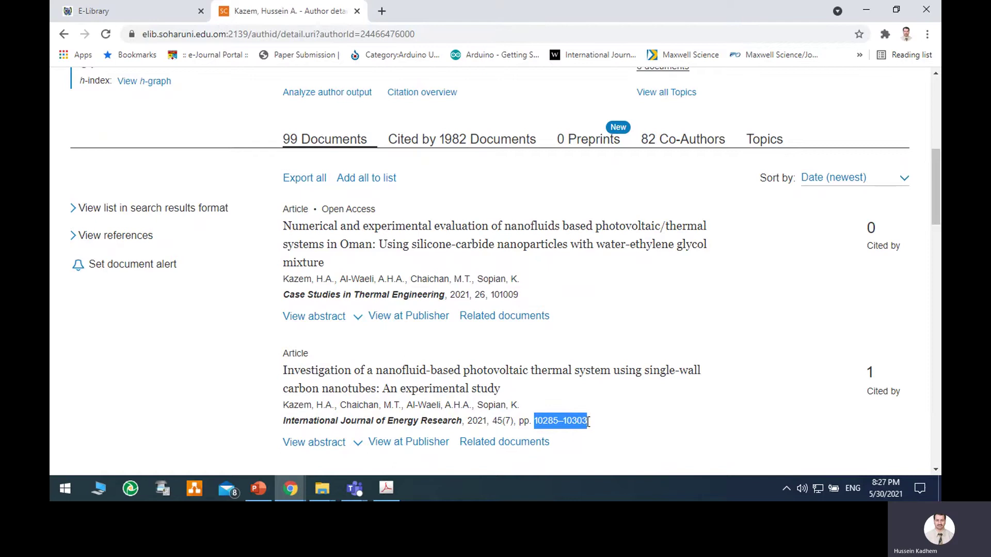
pyautogui.moveTo(493, 421); pyautogui.dragTo(581, 420)
pyautogui.moveTo(475, 294); pyautogui.dragTo(519, 292)
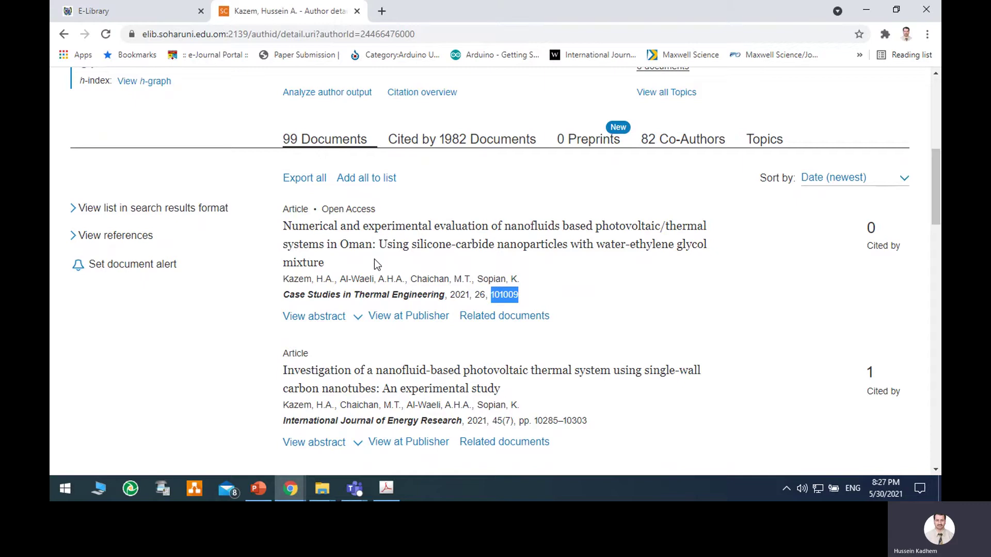
pyautogui.click(240, 300)
pyautogui.moveTo(322, 207); pyautogui.dragTo(372, 207)
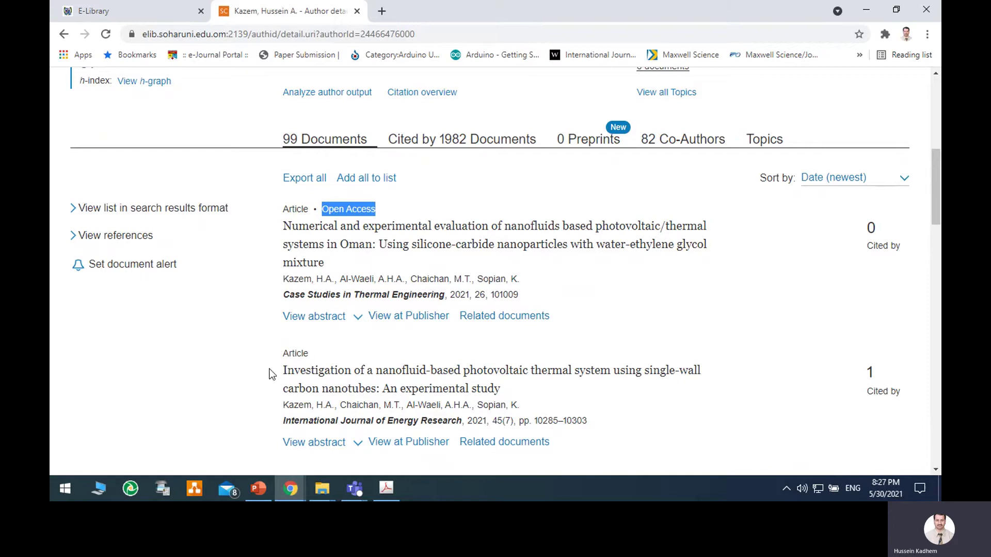
pyautogui.moveTo(283, 354); pyautogui.dragTo(315, 351)
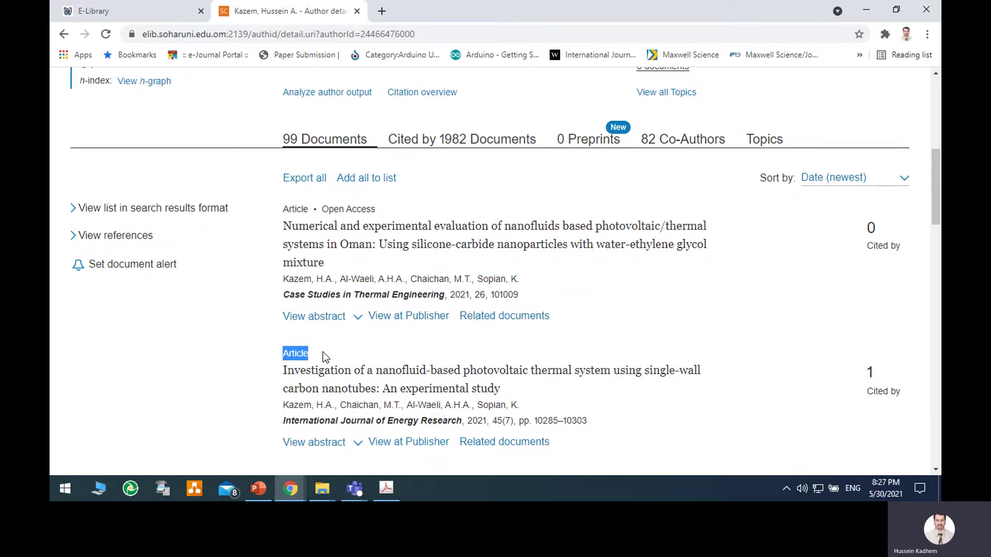
pyautogui.click(342, 352)
# - Open Analyze author output and inspect the journal segments of the Documents by source chart
pyautogui.moveTo(938, 218); pyautogui.dragTo(938, 182)
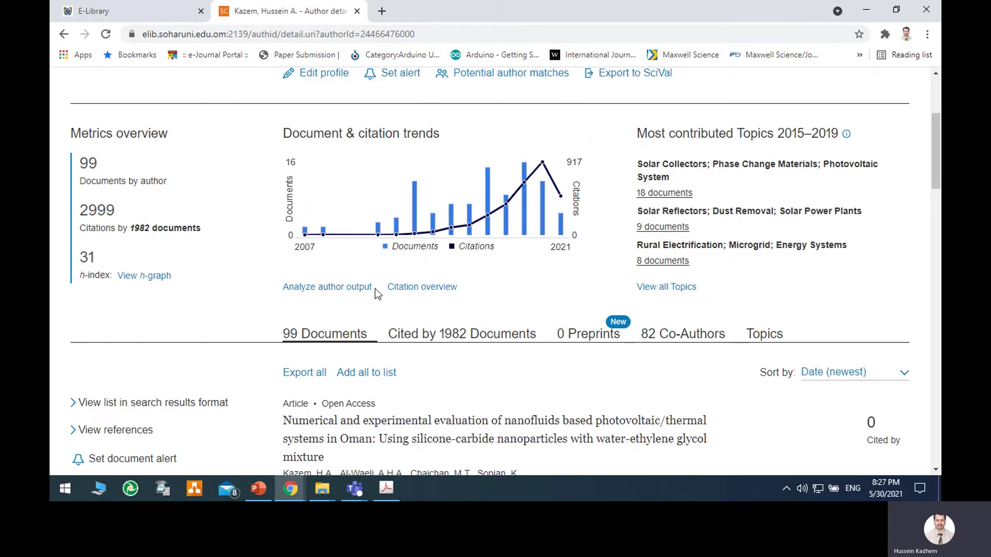
pyautogui.click(348, 289)
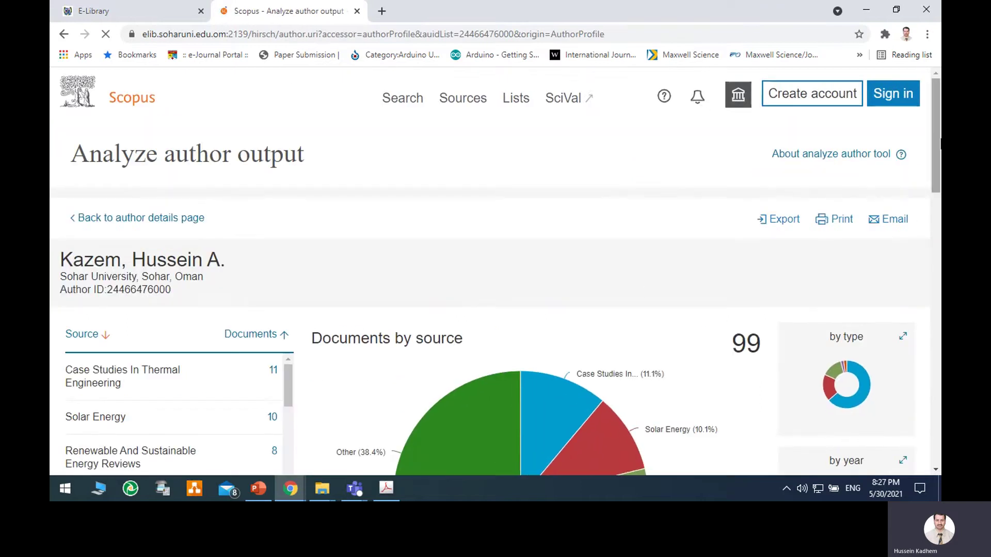
pyautogui.moveTo(940, 146); pyautogui.dragTo(940, 205)
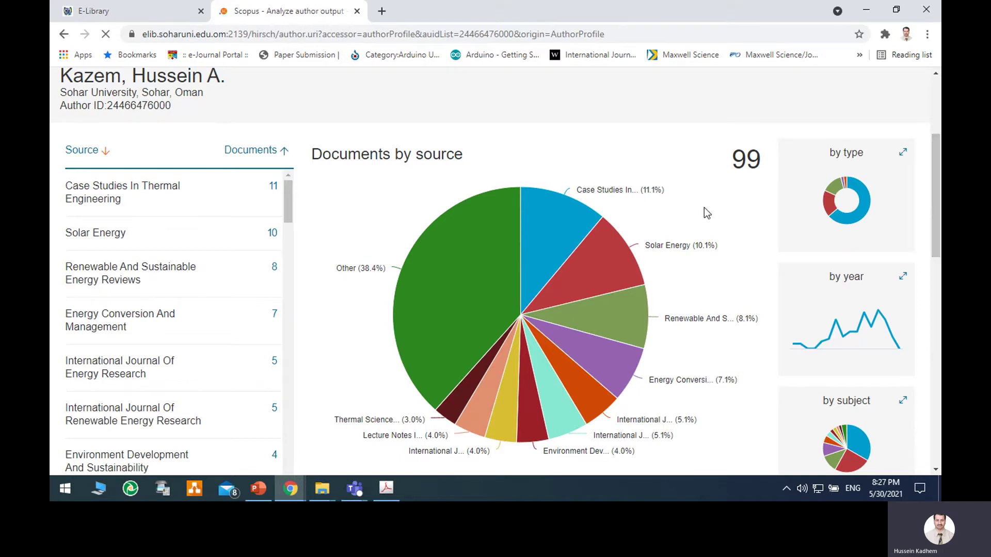
pyautogui.moveTo(639, 326)
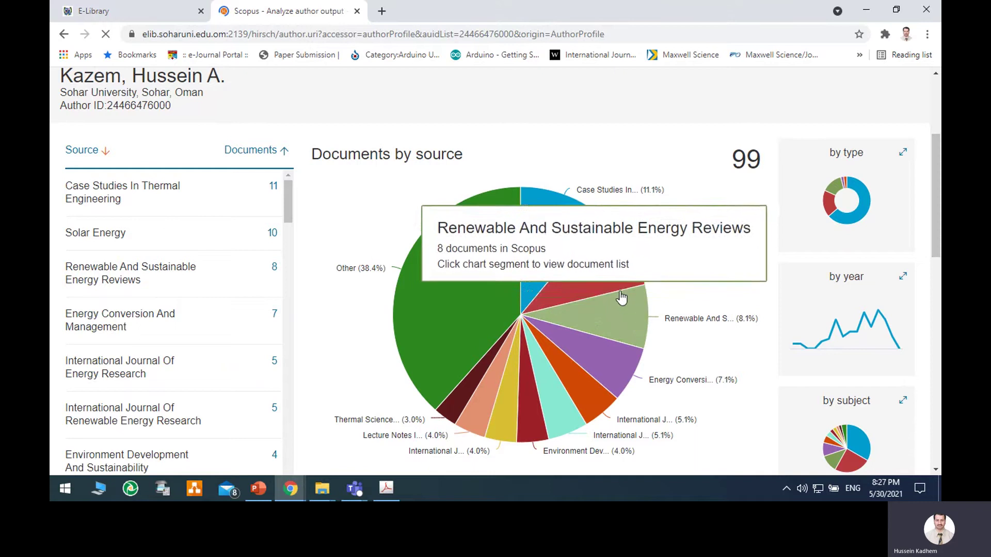
pyautogui.moveTo(598, 379)
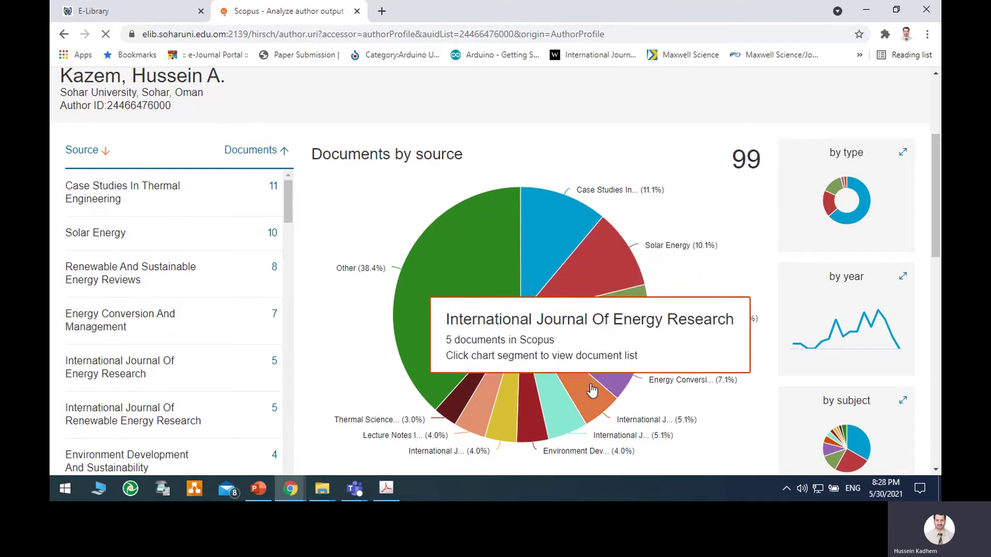
pyautogui.moveTo(441, 369)
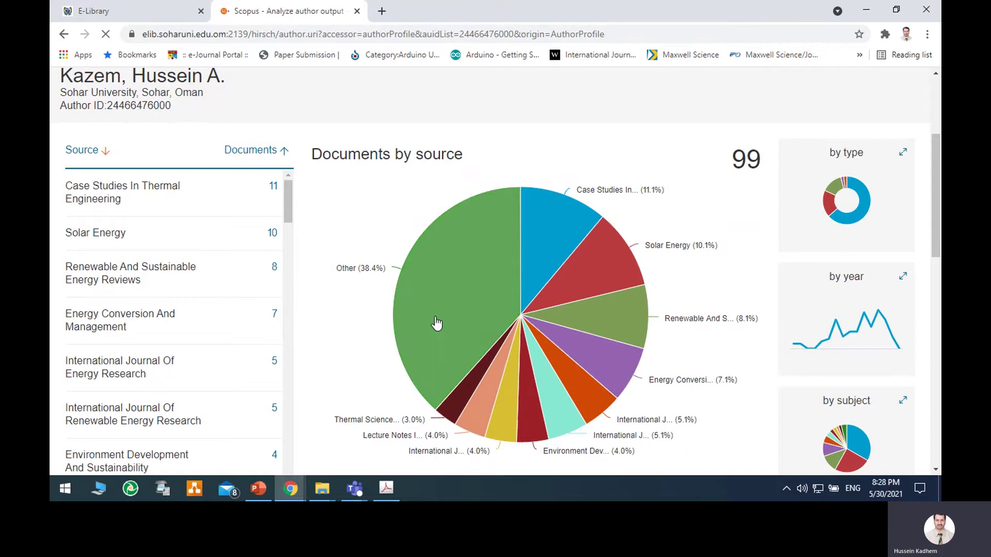
# - Examine the h-index, citations and co-authors cards below the Documents by source chart, and the list of sources
pyautogui.scroll(-1, 768, 216)
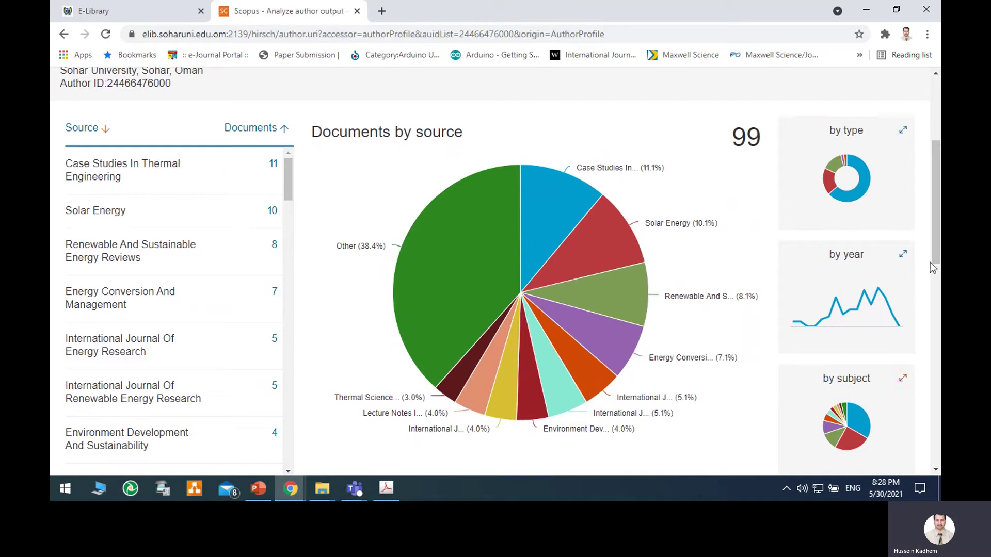
pyautogui.moveTo(936, 248); pyautogui.dragTo(938, 359)
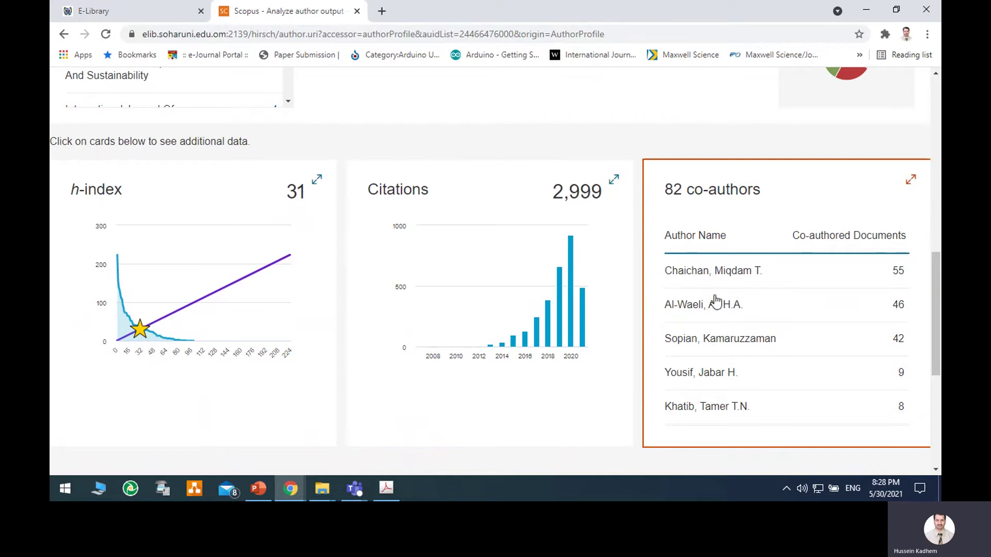
pyautogui.moveTo(937, 271); pyautogui.dragTo(939, 170)
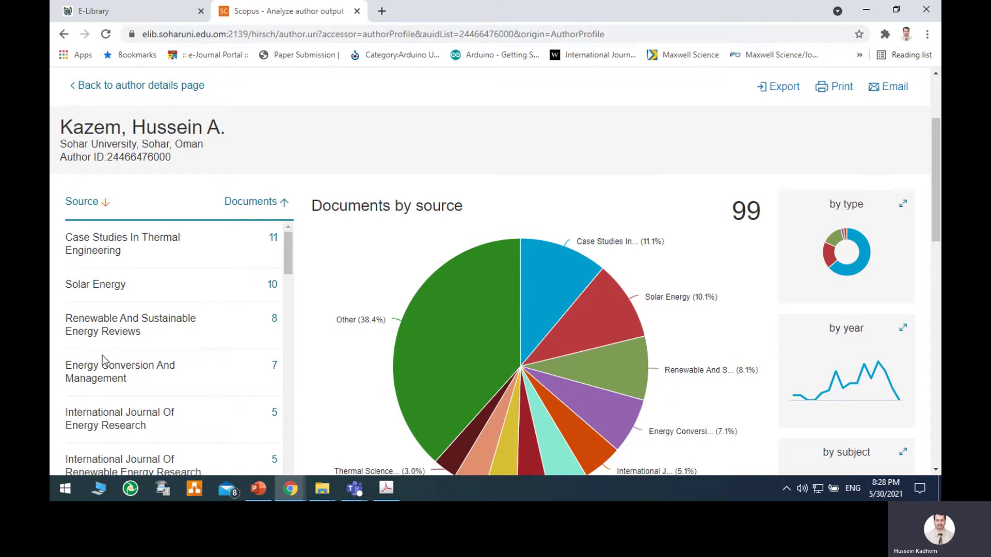
pyautogui.moveTo(290, 264)
pyautogui.mouseDown()
pyautogui.moveTo(281, 404)
pyautogui.moveTo(298, 262)
pyautogui.mouseUp()
# - Return from the author output analysis to the Scopus search form and switch it to document search
pyautogui.click(64, 35)
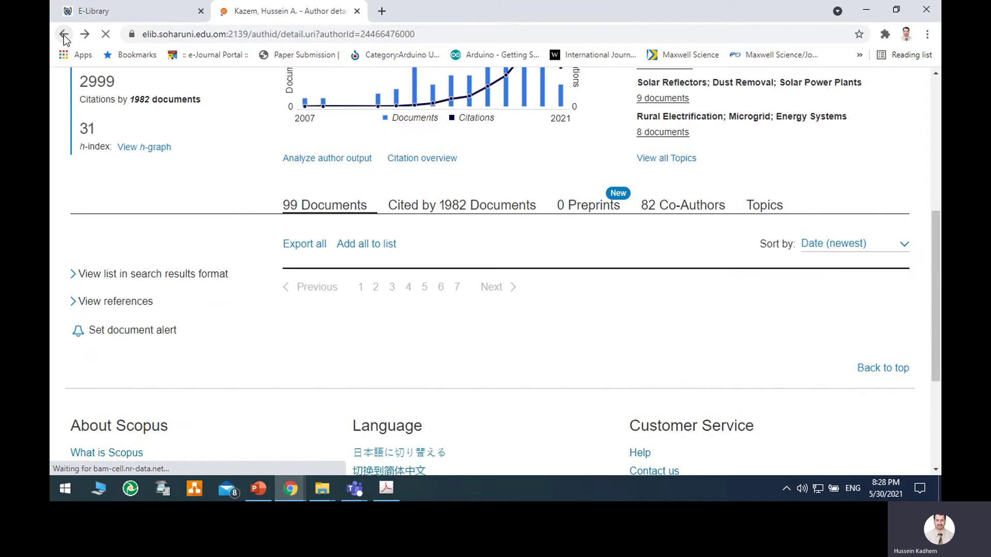
pyautogui.click(64, 35)
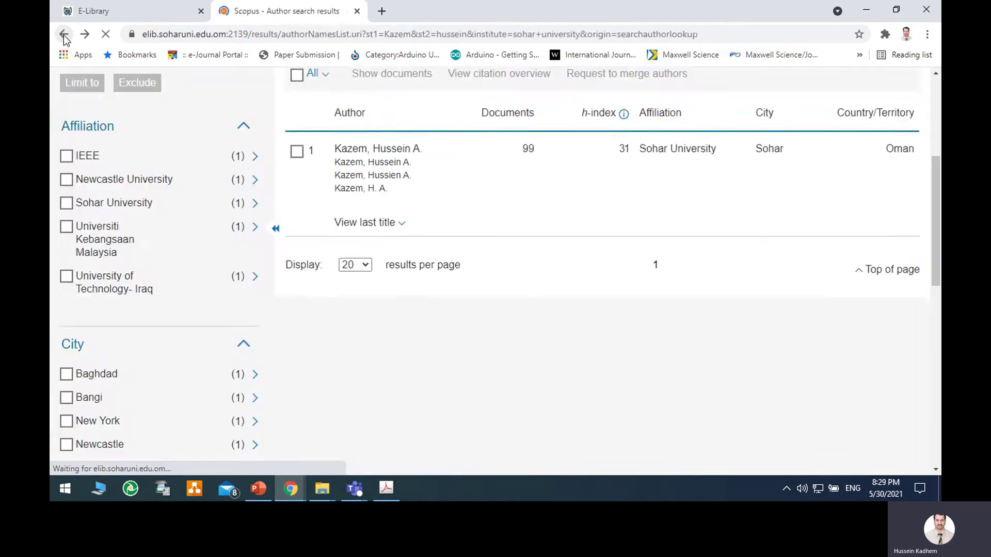
pyautogui.click(64, 35)
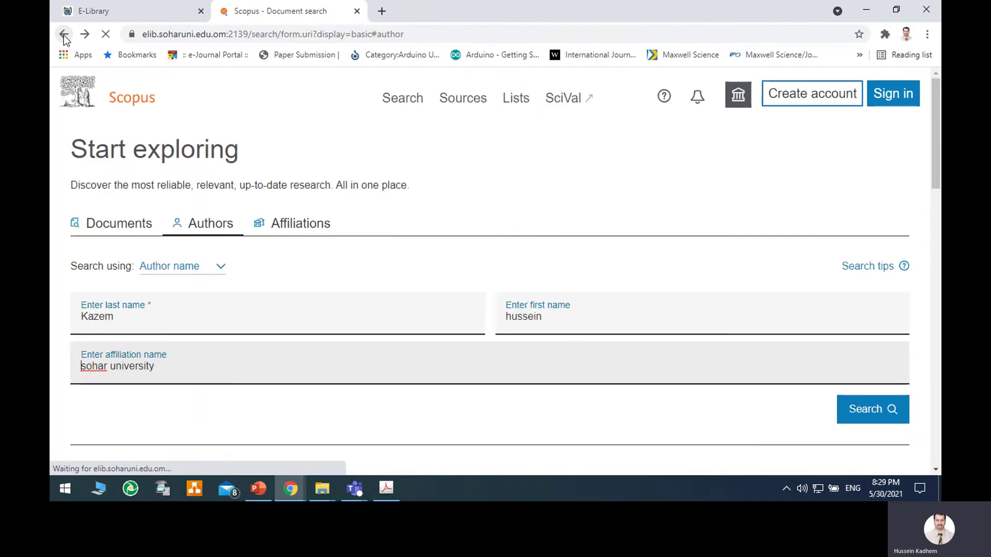
pyautogui.click(125, 219)
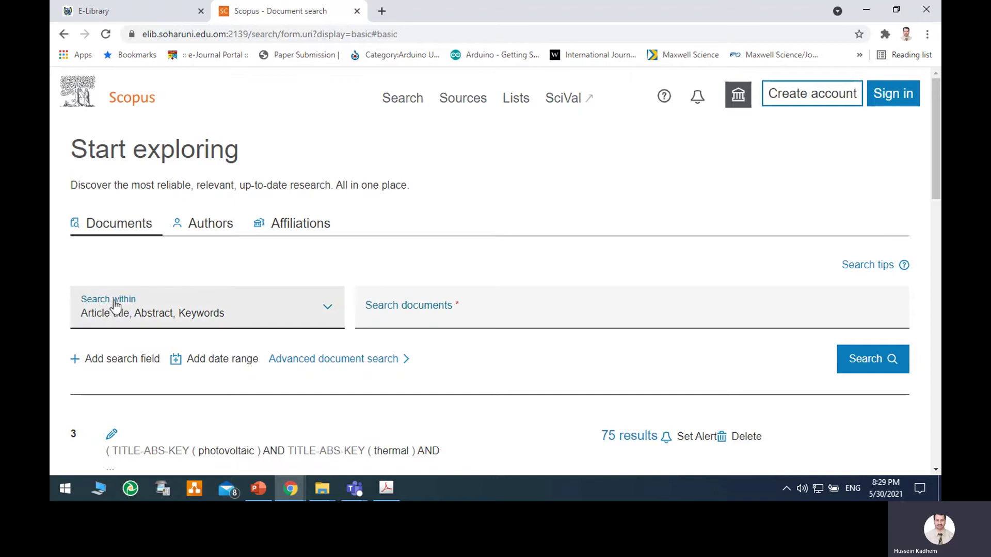
# - Search for documents with Photovoltaic within Article title, Abstract, Keywords
pyautogui.click(330, 308)
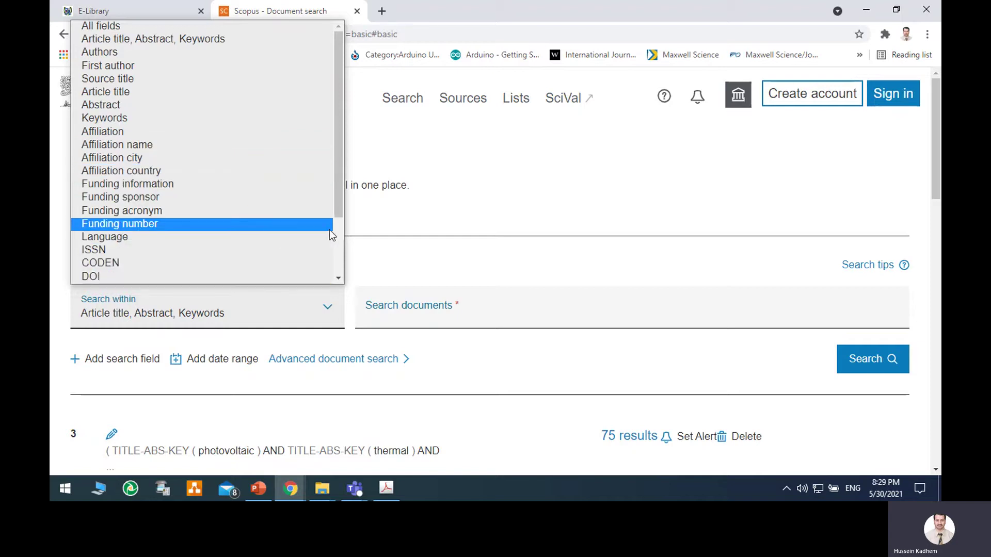
pyautogui.moveTo(342, 212); pyautogui.dragTo(344, 113)
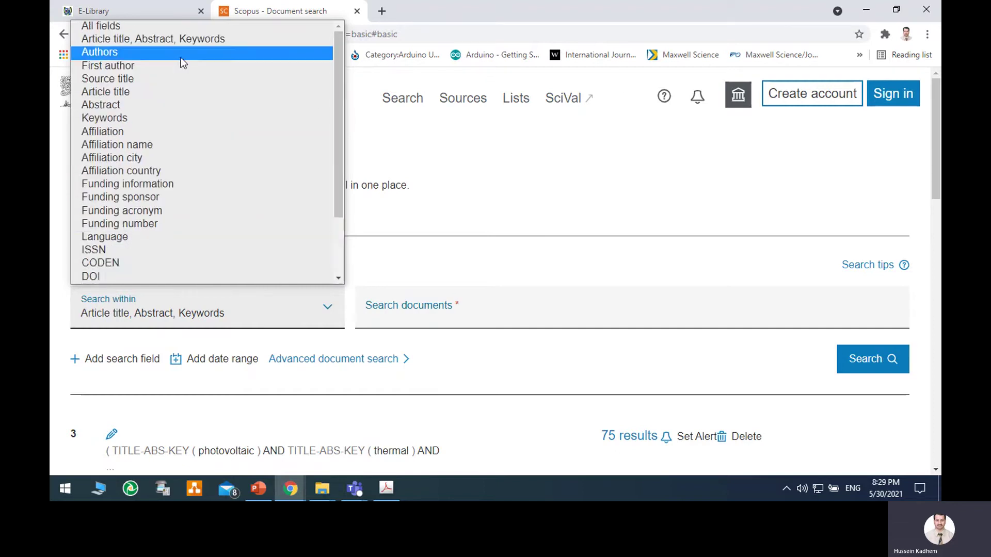
pyautogui.click(190, 42)
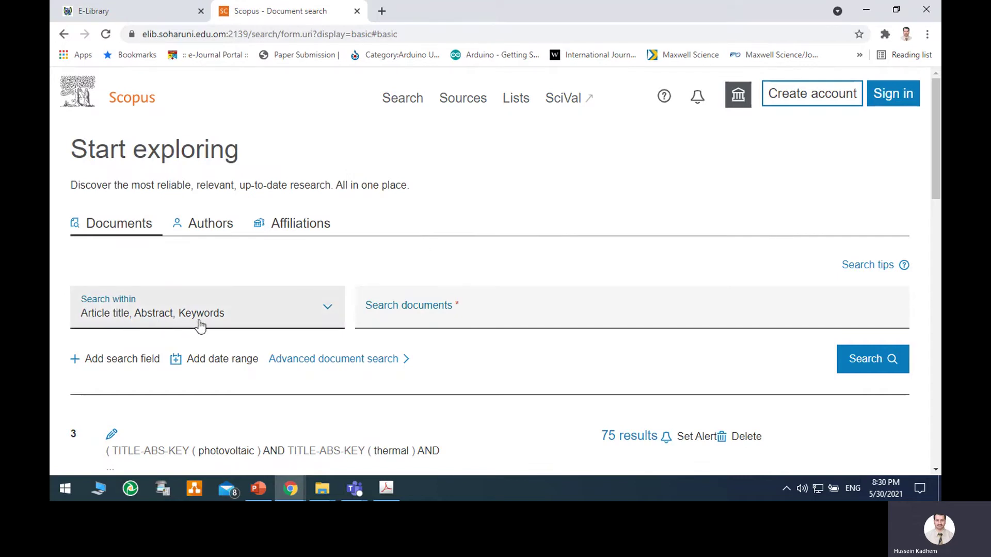
pyautogui.click(385, 317)
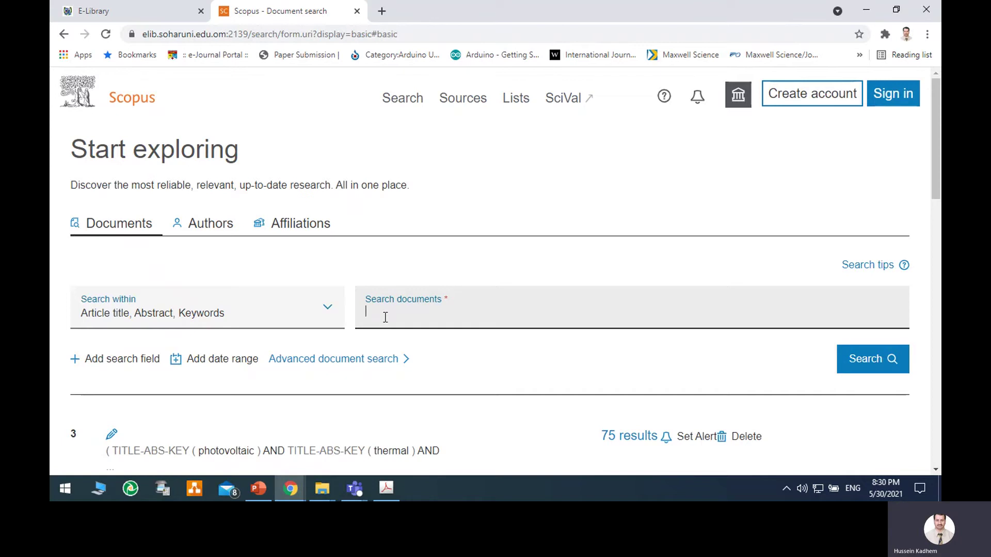
pyautogui.write('Photovoltaic')
pyautogui.click(895, 364)
pyautogui.click(895, 364)
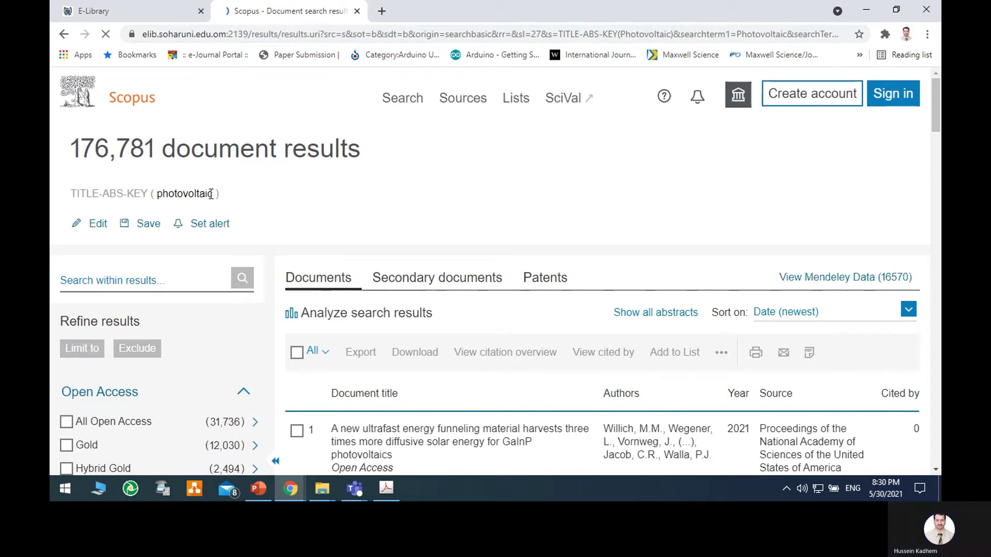
# - Examine the search query, the newest documents and the refine filters, including the Document type categories
pyautogui.moveTo(213, 195); pyautogui.dragTo(163, 193)
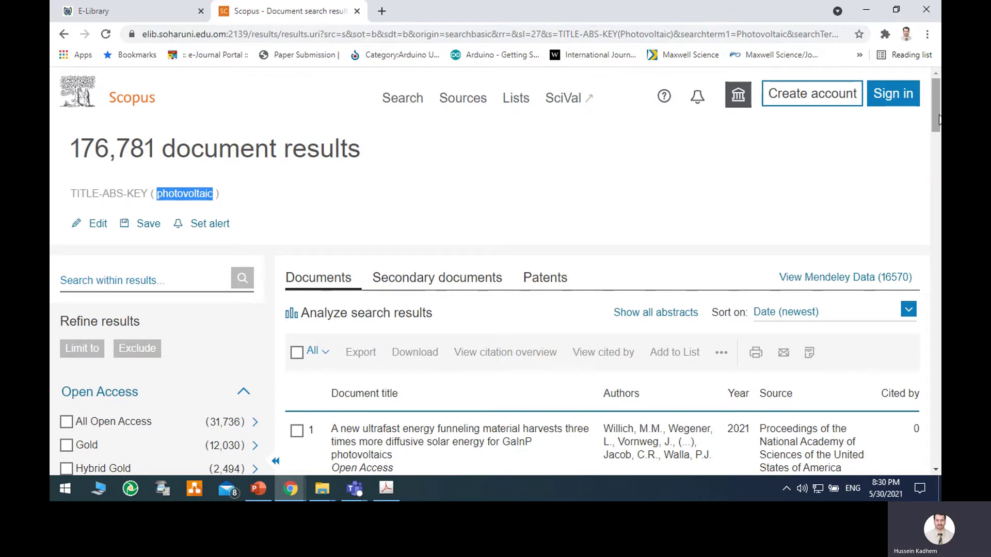
pyautogui.moveTo(938, 120); pyautogui.dragTo(938, 134)
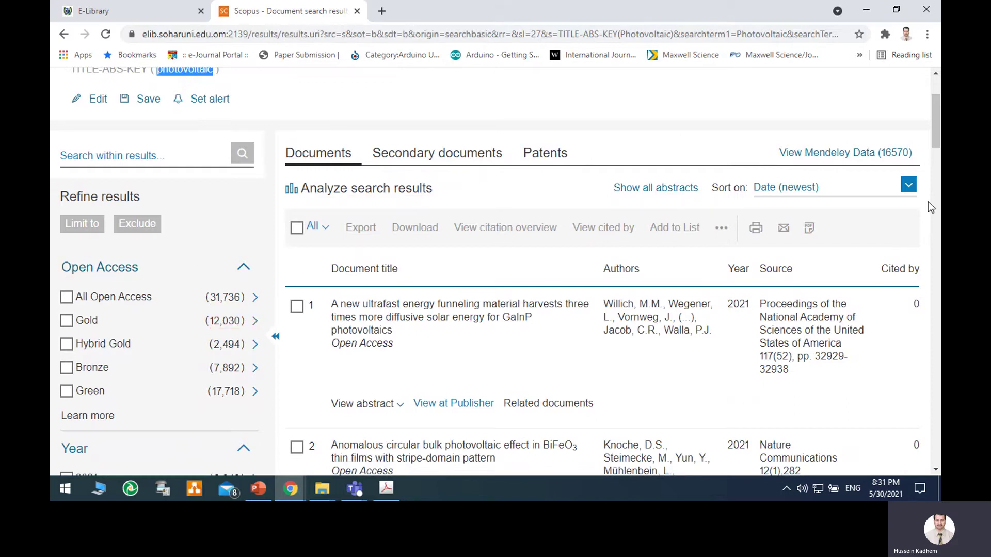
pyautogui.scroll(-2, 938, 132)
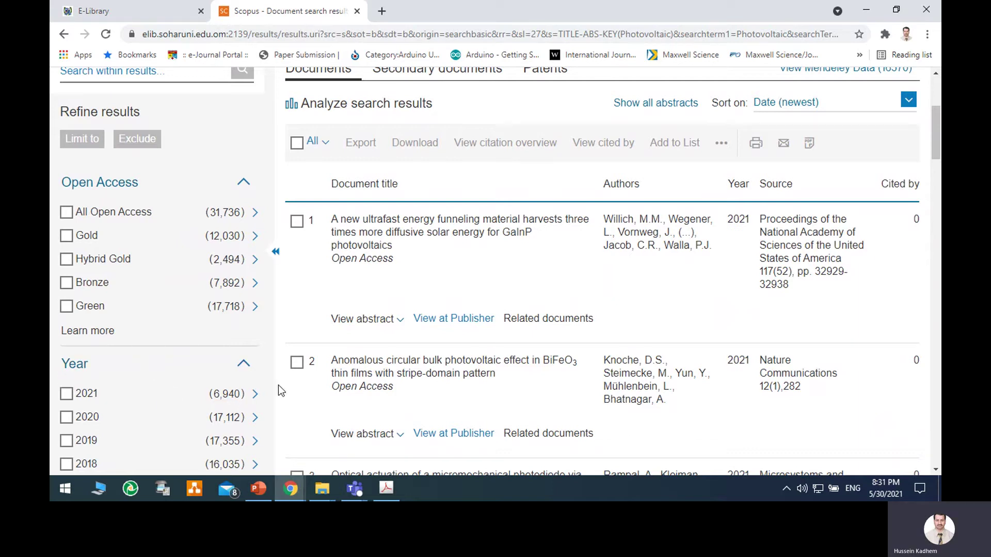
pyautogui.moveTo(936, 135); pyautogui.dragTo(936, 158)
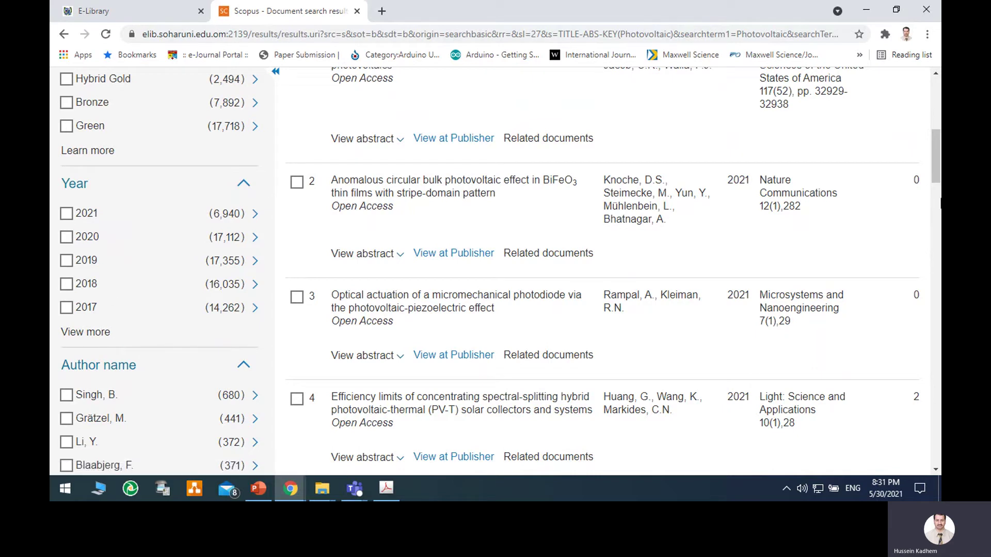
pyautogui.scroll(-3, 939, 199)
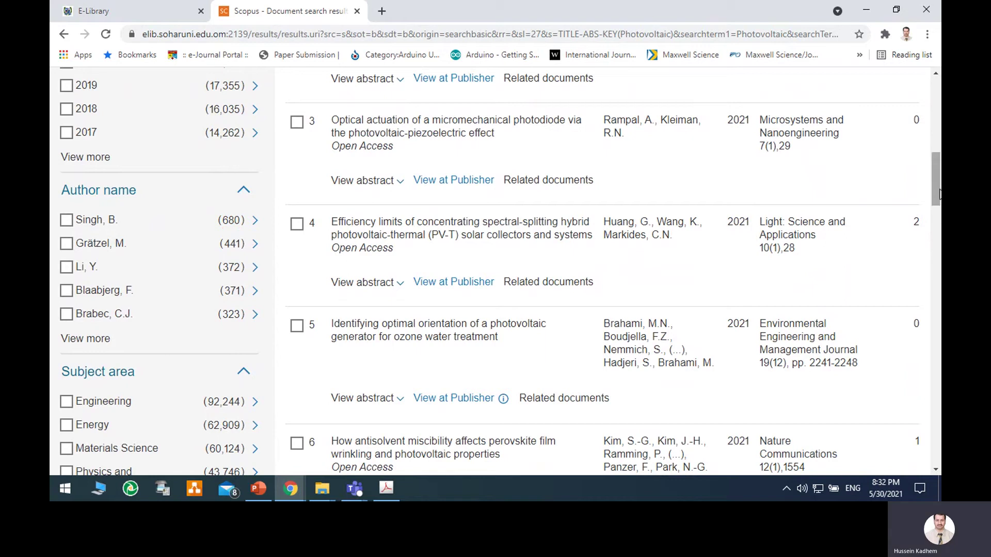
pyautogui.moveTo(938, 194); pyautogui.dragTo(938, 249)
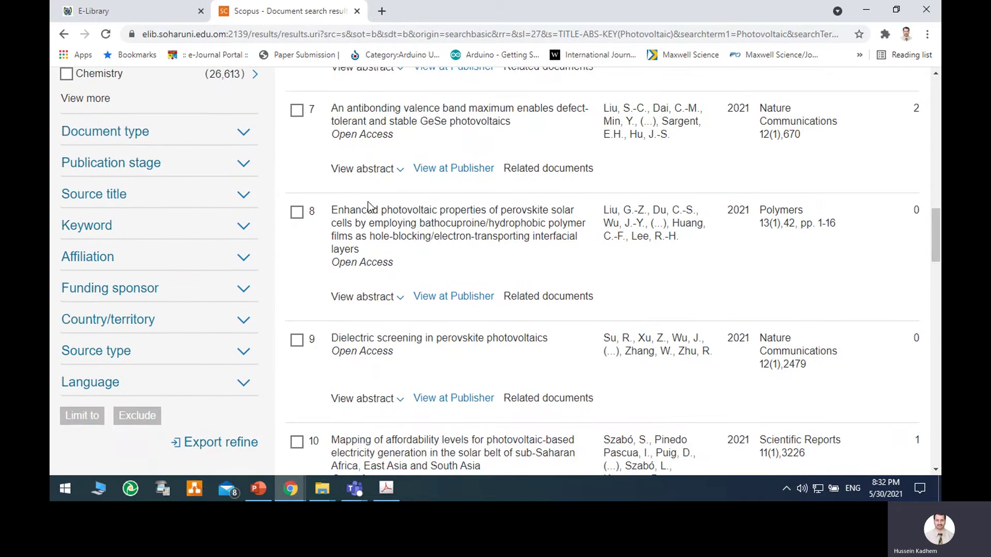
pyautogui.click(243, 137)
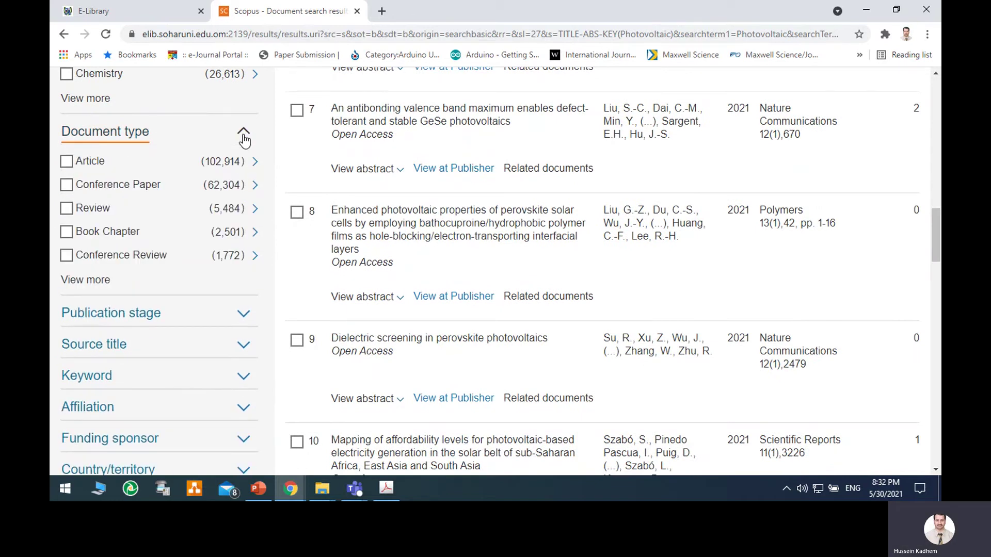
pyautogui.click(244, 137)
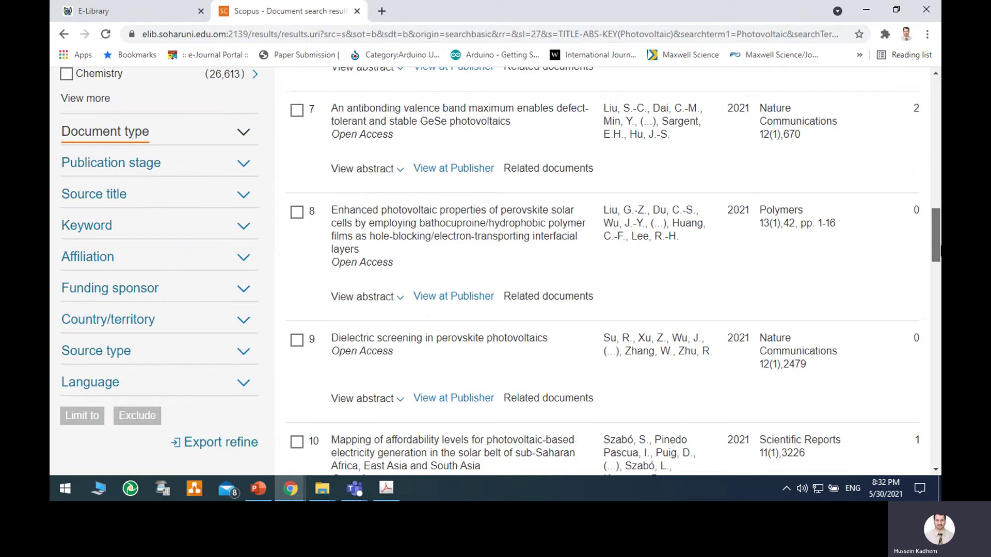
# - Limit the photovoltaic document results to the year 2021
pyautogui.moveTo(939, 253); pyautogui.dragTo(939, 85)
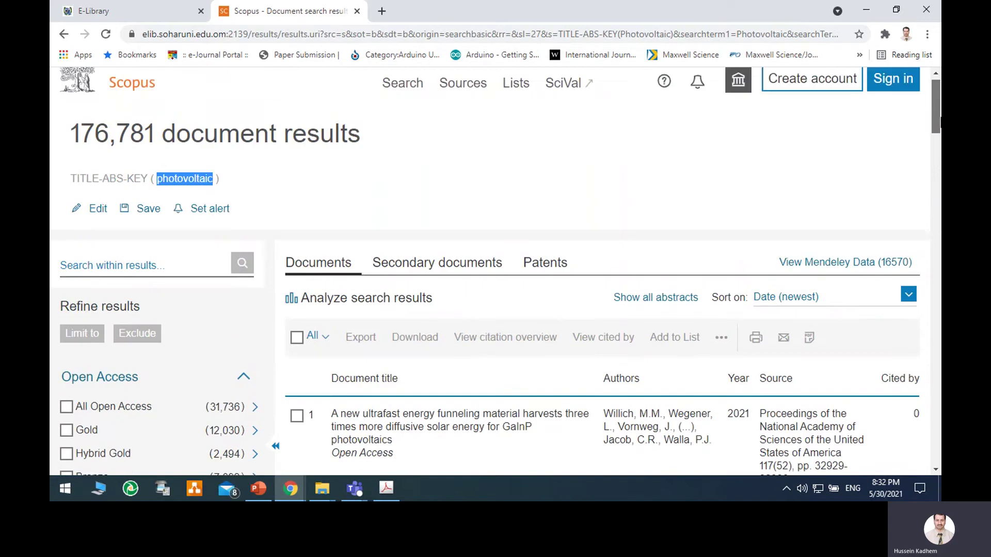
pyautogui.moveTo(935, 176); pyautogui.dragTo(935, 174)
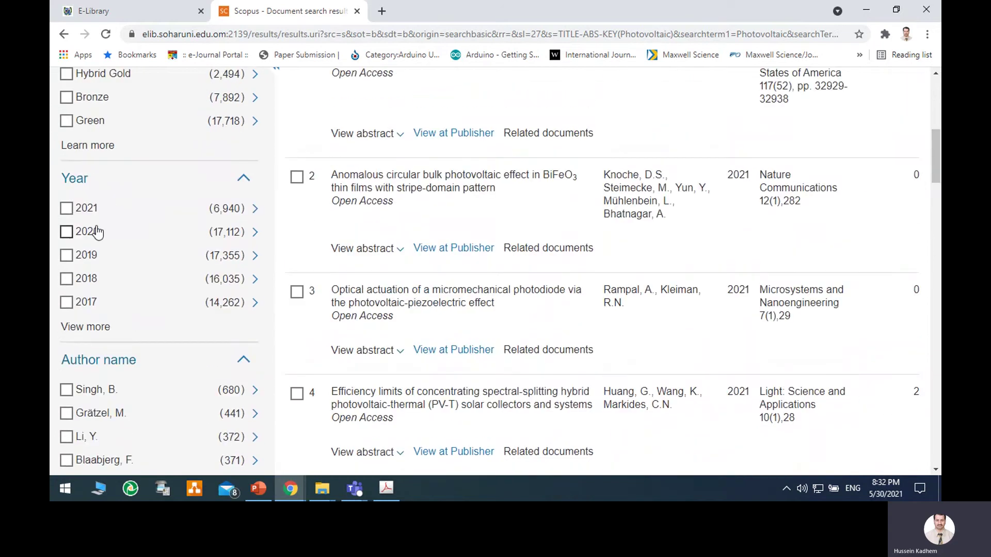
pyautogui.click(69, 209)
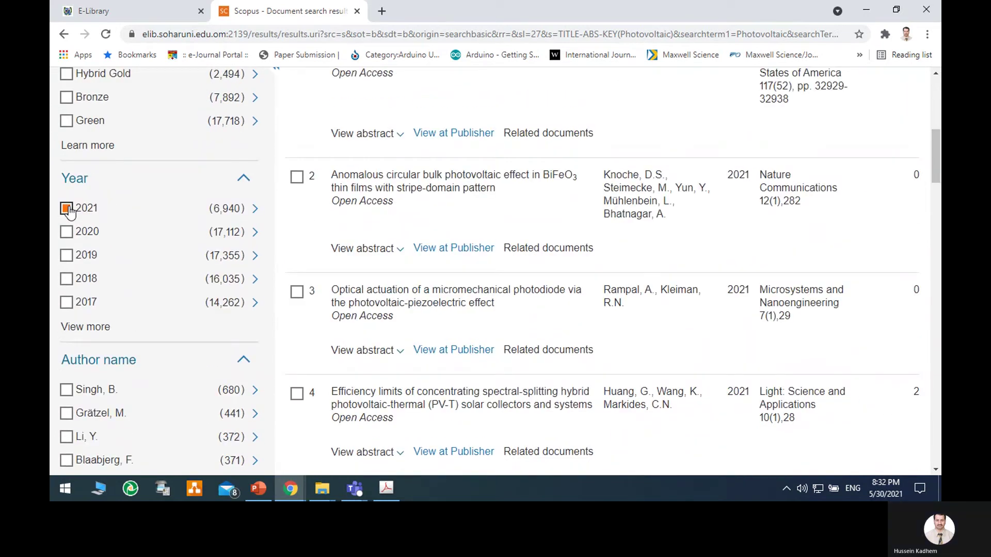
pyautogui.scroll(3, 601, 271)
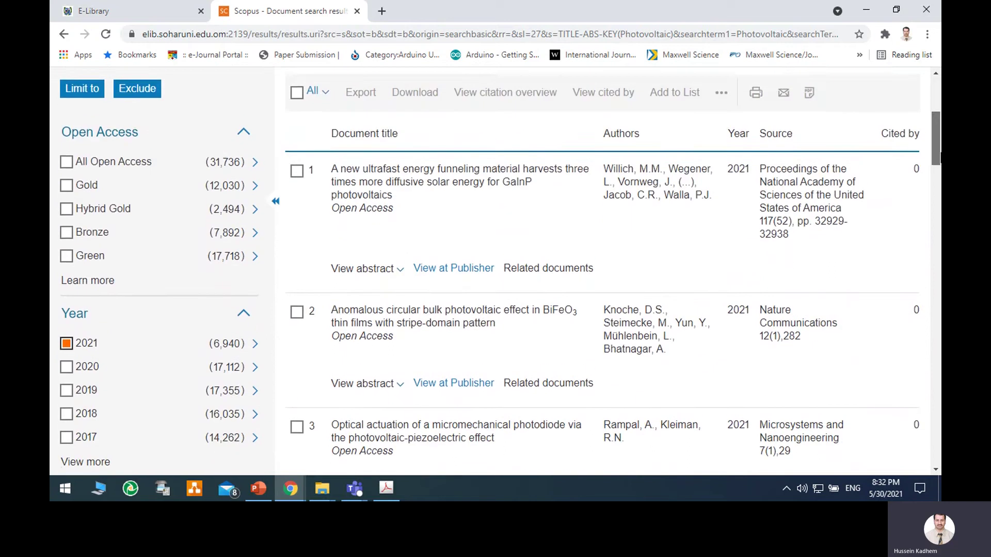
pyautogui.click(83, 146)
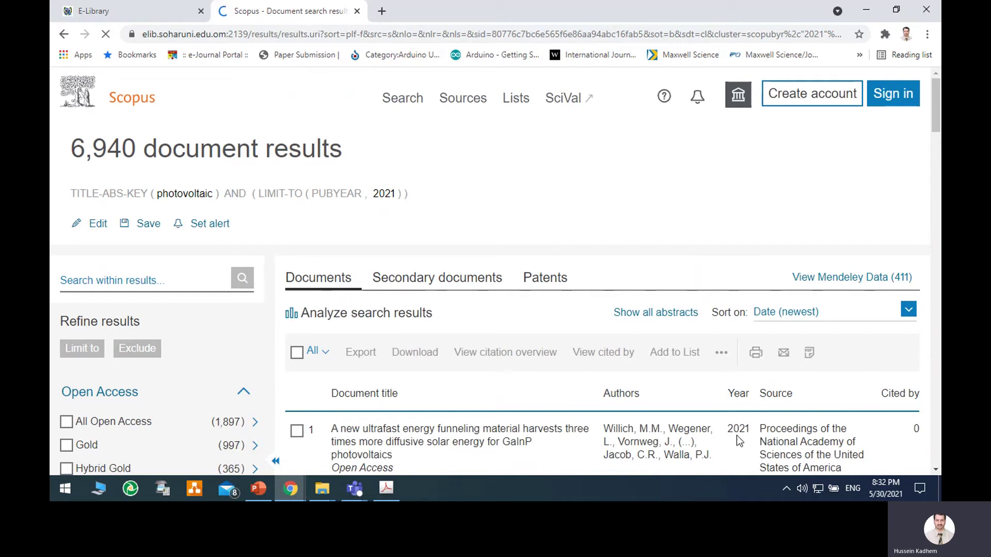
pyautogui.moveTo(936, 116)
pyautogui.mouseDown()
pyautogui.moveTo(938, 251)
pyautogui.moveTo(937, 114)
pyautogui.mouseUp()
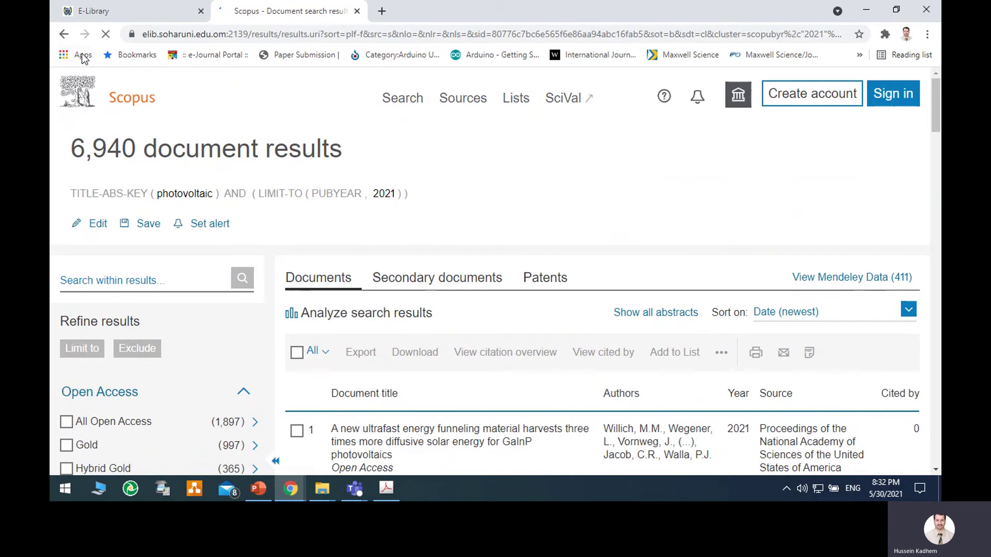
# - Return to the document search form and rerun the search with a second AND field for Thermal
pyautogui.click(64, 34)
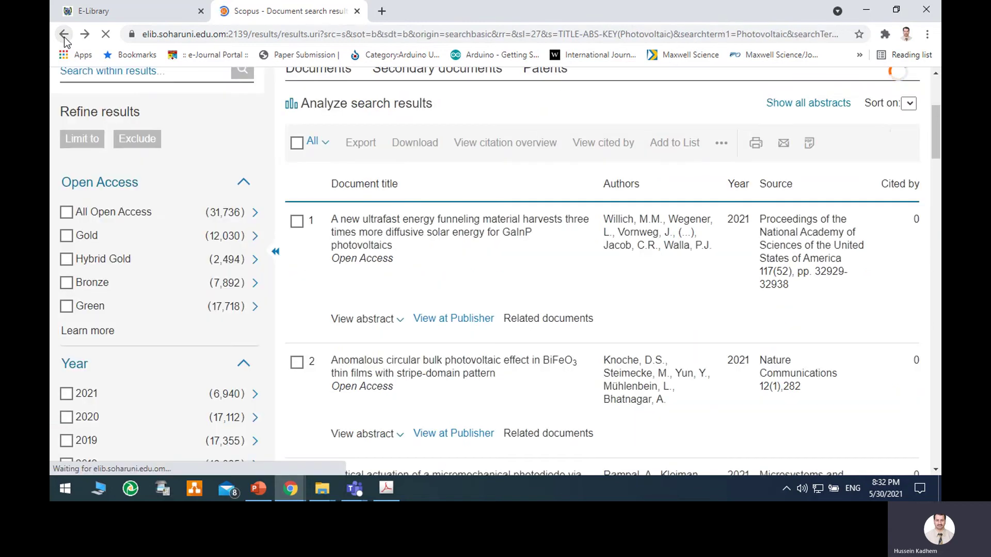
pyautogui.click(64, 34)
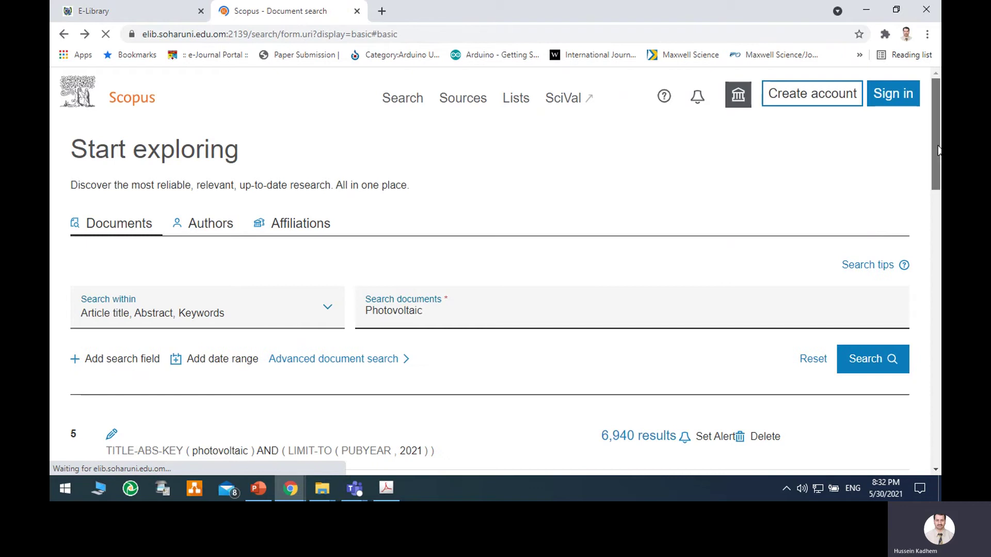
pyautogui.scroll(-2, 262, 311)
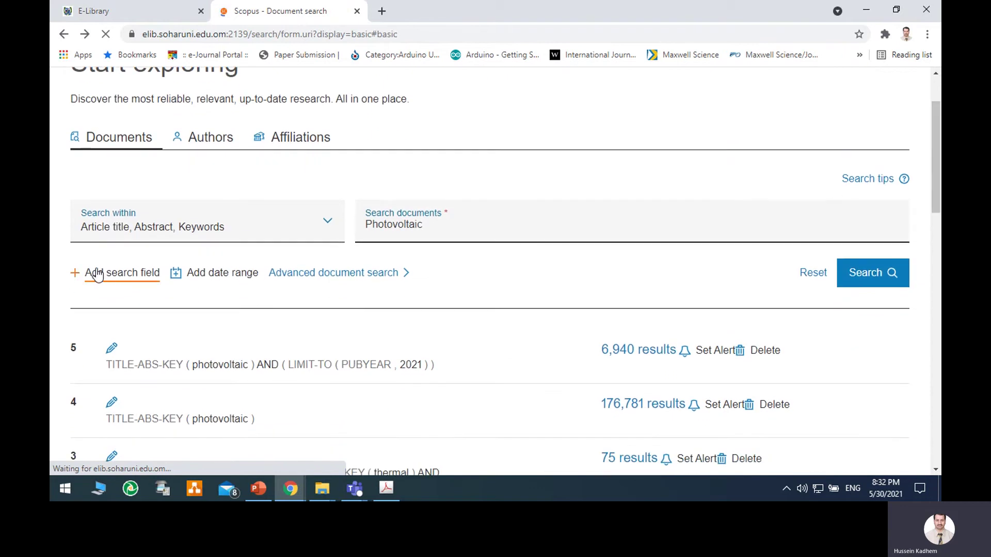
pyautogui.click(75, 276)
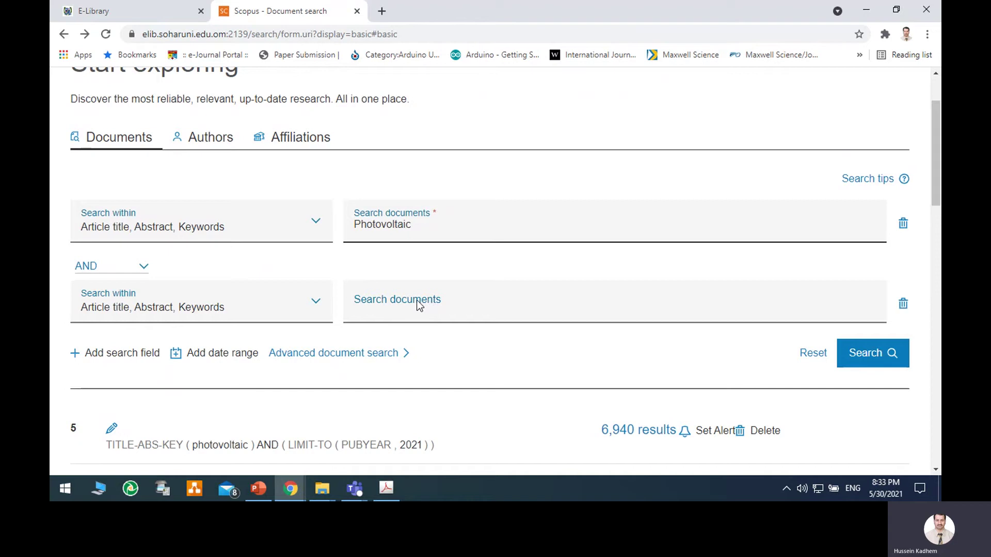
pyautogui.click(401, 304)
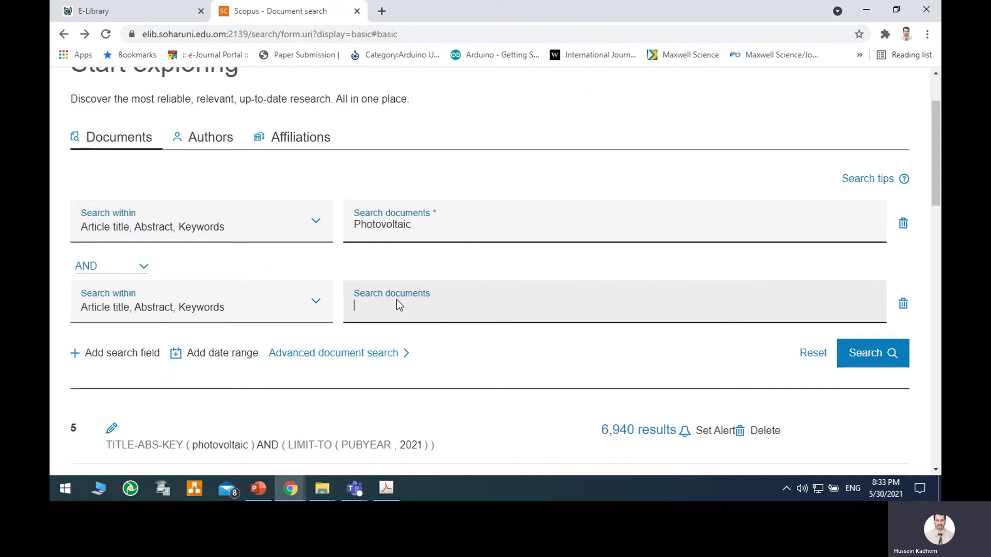
pyautogui.write('Thermal')
pyautogui.click(862, 353)
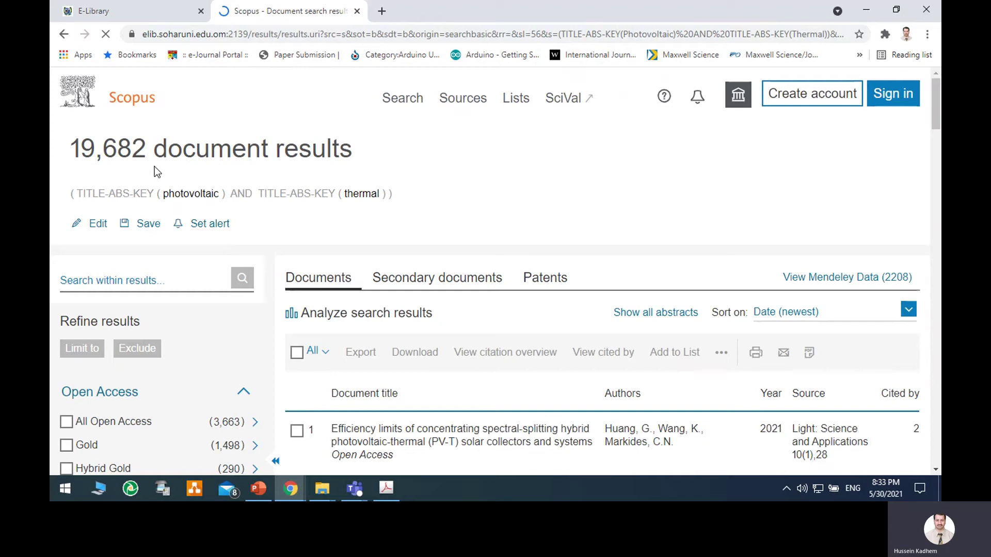
# - Return to the document search form and rerun the search with a third AND field for ANN
pyautogui.click(68, 89)
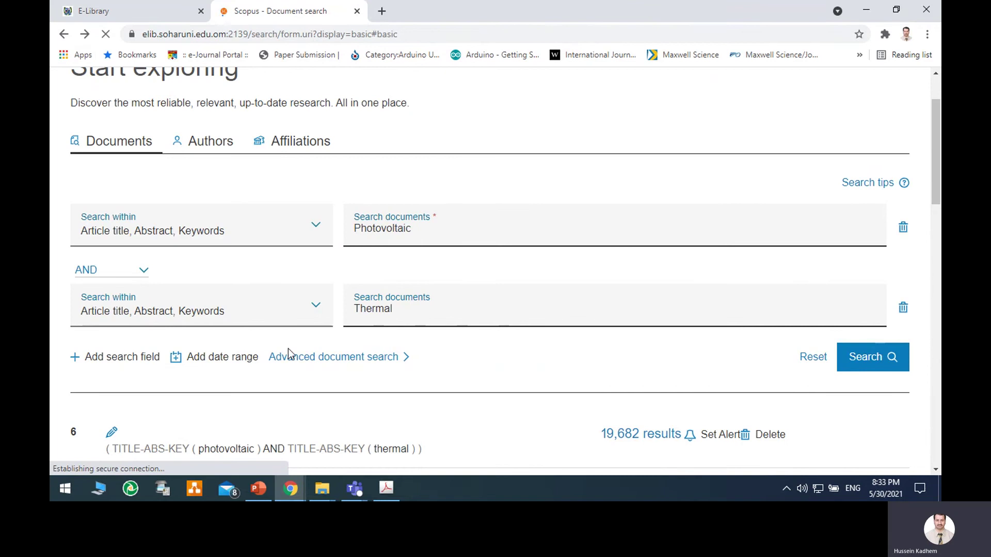
pyautogui.click(75, 356)
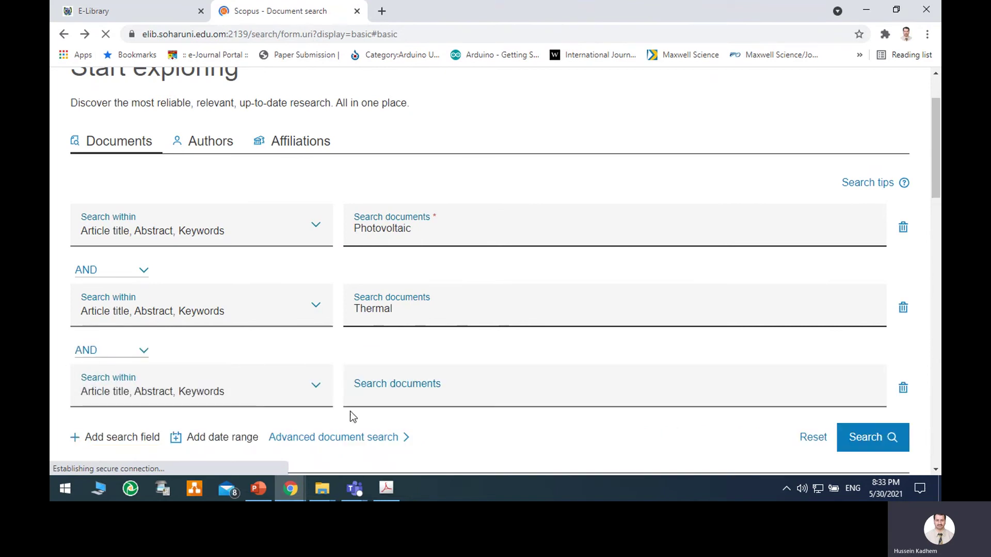
pyautogui.click(361, 391)
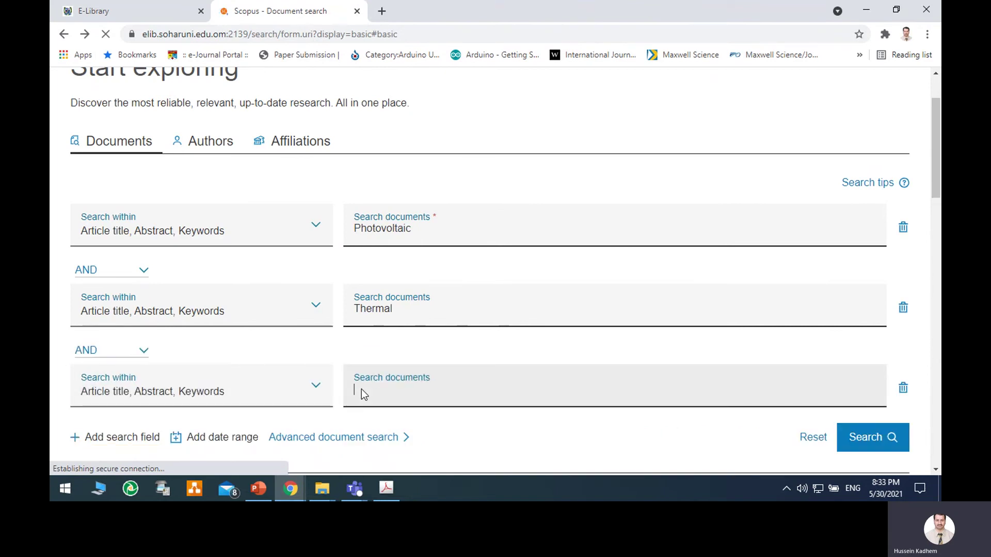
pyautogui.write('ANN')
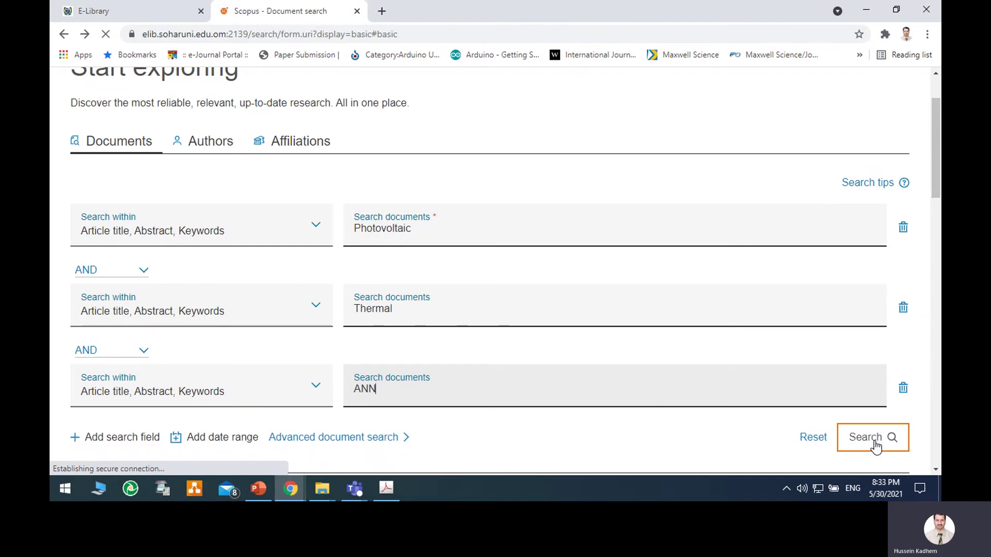
pyautogui.click(849, 438)
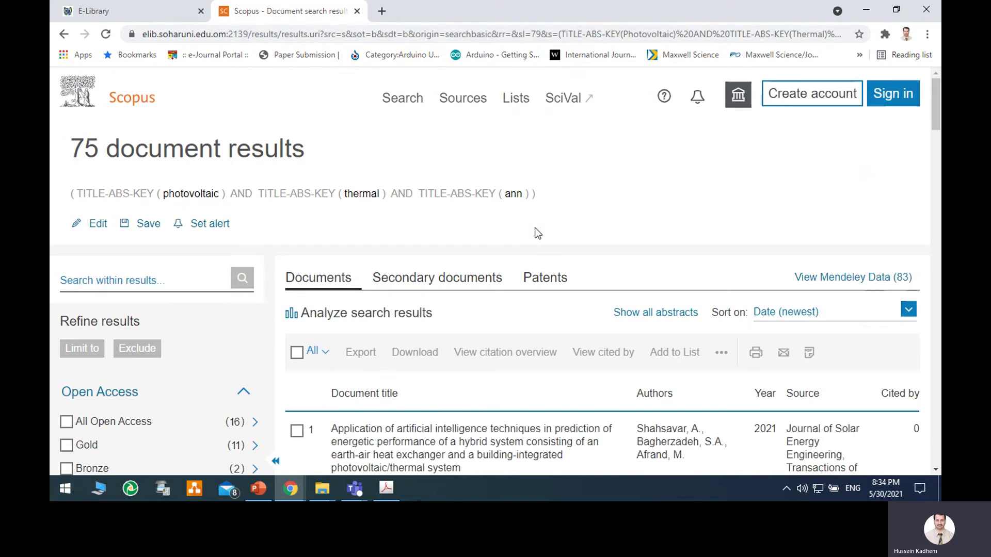
# - Go back to the search form, add a fourth AND field for PCM, rerun the search and look through the resulting documents
pyautogui.click(63, 35)
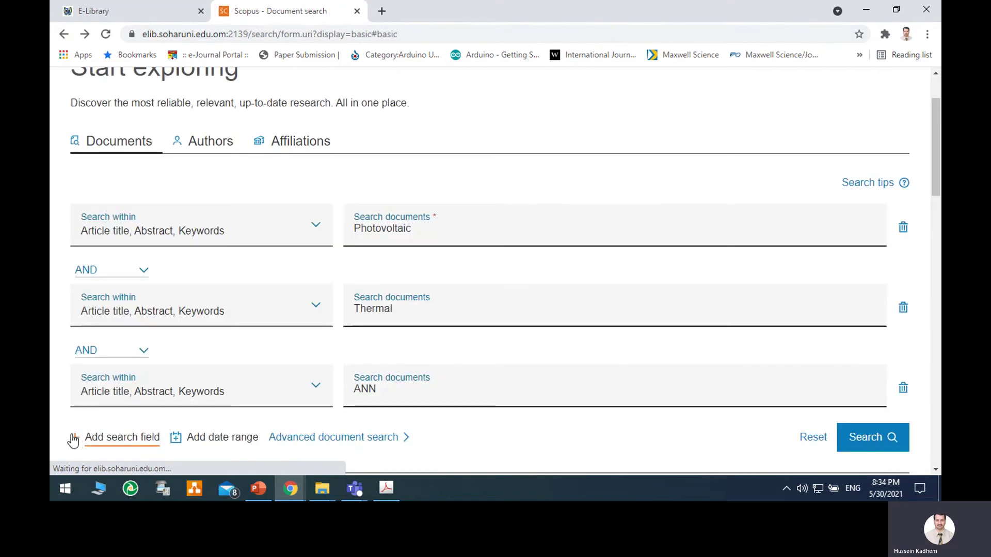
pyautogui.click(72, 440)
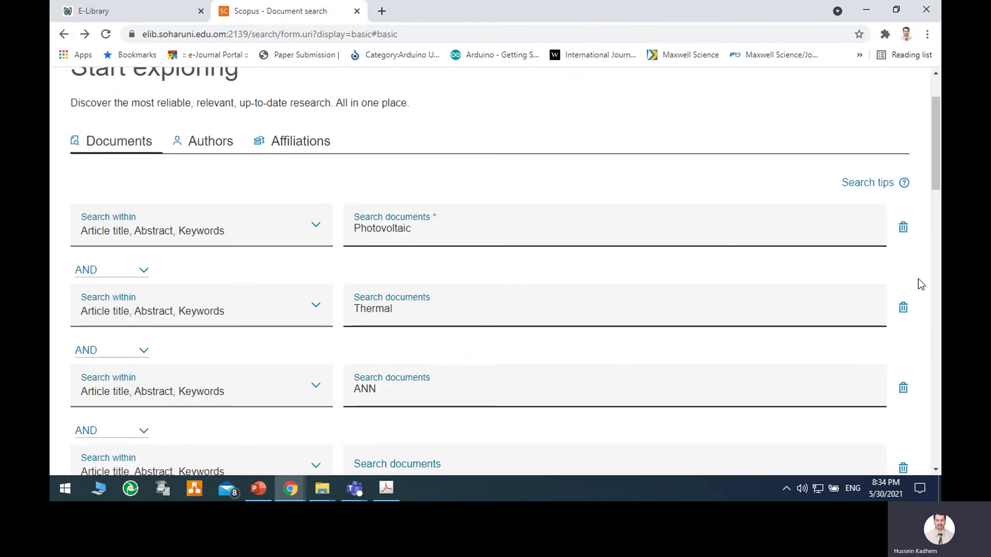
pyautogui.moveTo(935, 145); pyautogui.dragTo(935, 183)
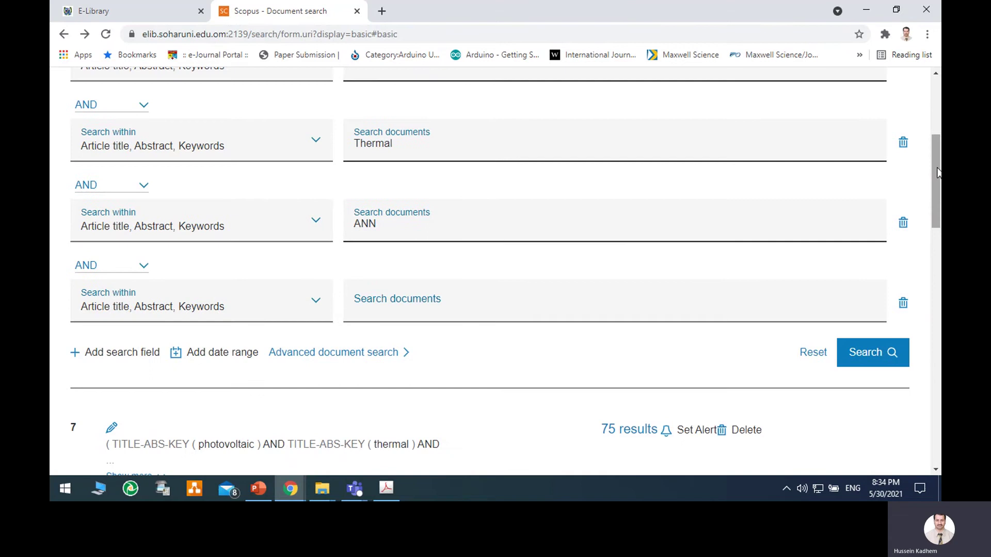
pyautogui.click(459, 295)
pyautogui.write('PCM')
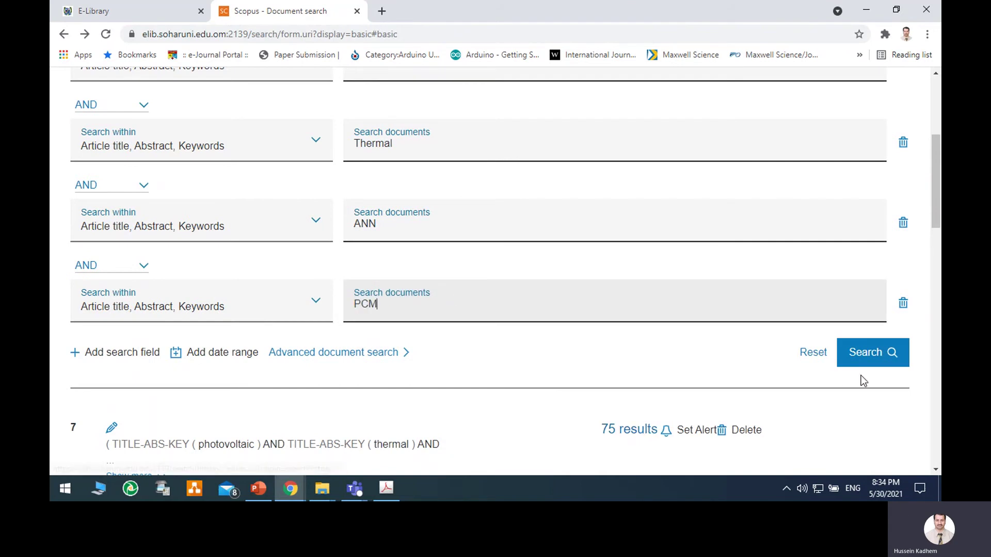
pyautogui.click(877, 355)
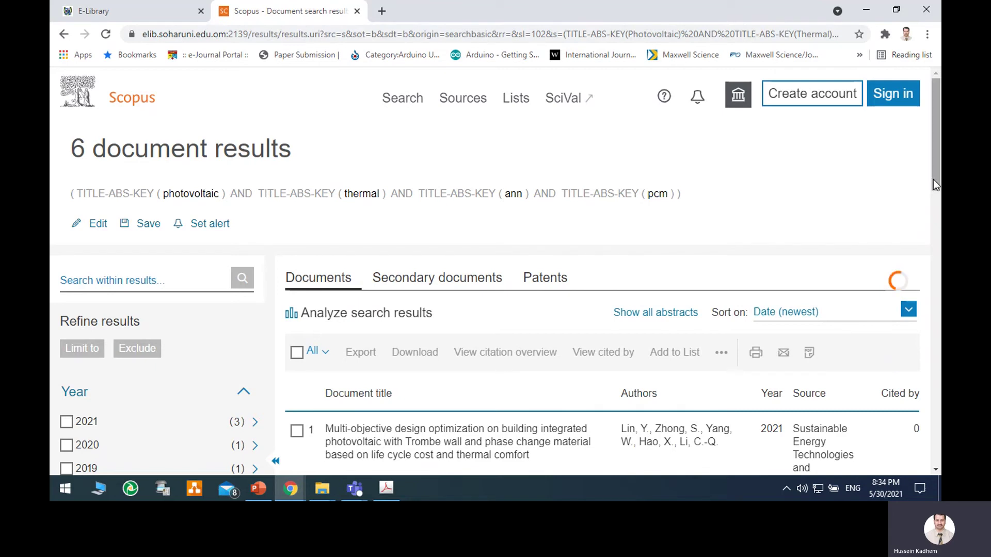
pyautogui.moveTo(938, 172); pyautogui.dragTo(939, 238)
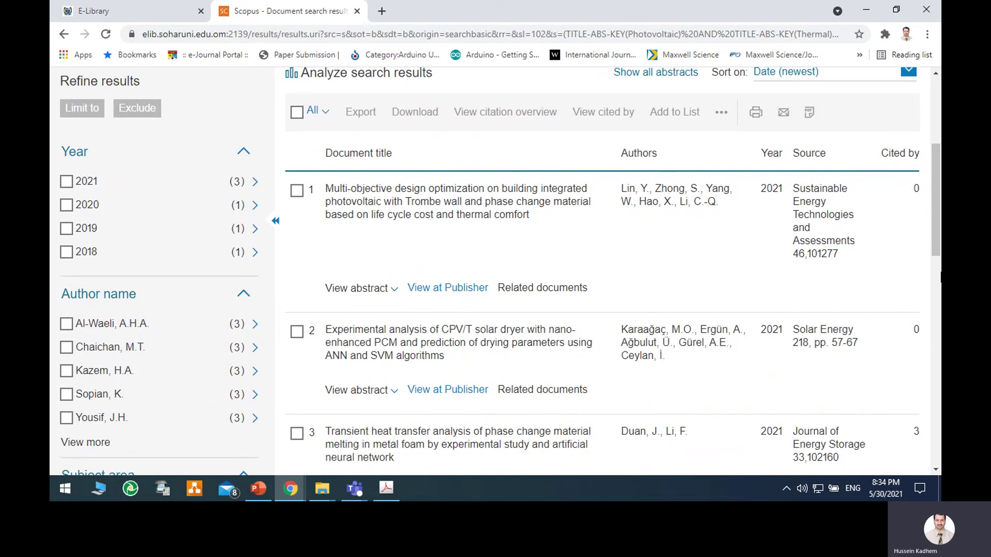
pyautogui.moveTo(939, 238); pyautogui.dragTo(939, 141)
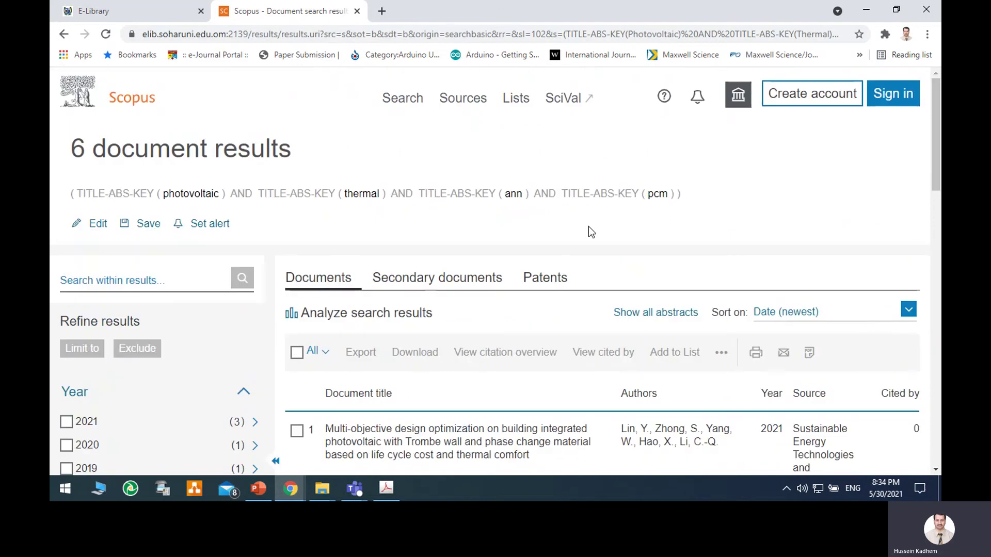
# - Return to the search form, replace PCM with dust in the fourth field, rerun the search and review the results
pyautogui.click(65, 36)
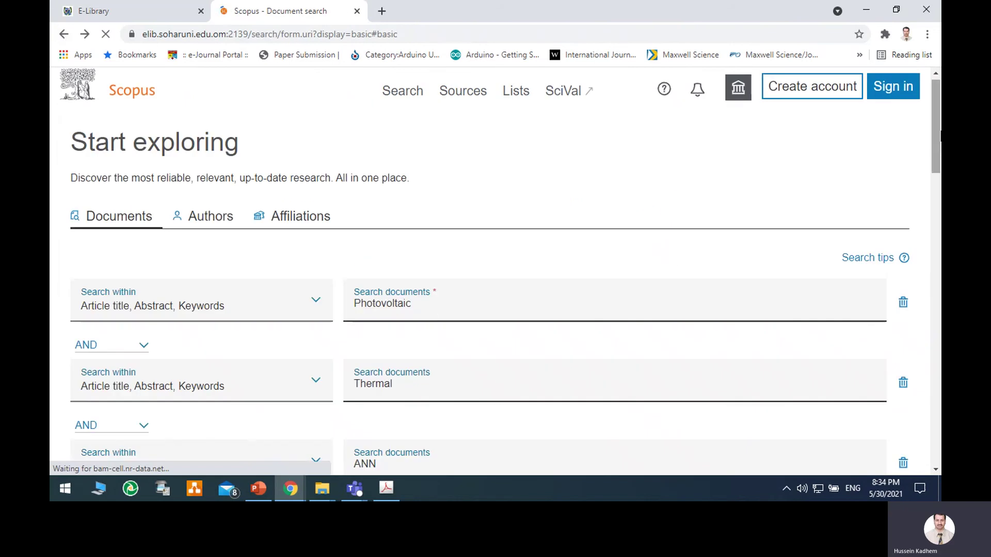
pyautogui.moveTo(940, 135); pyautogui.dragTo(939, 166)
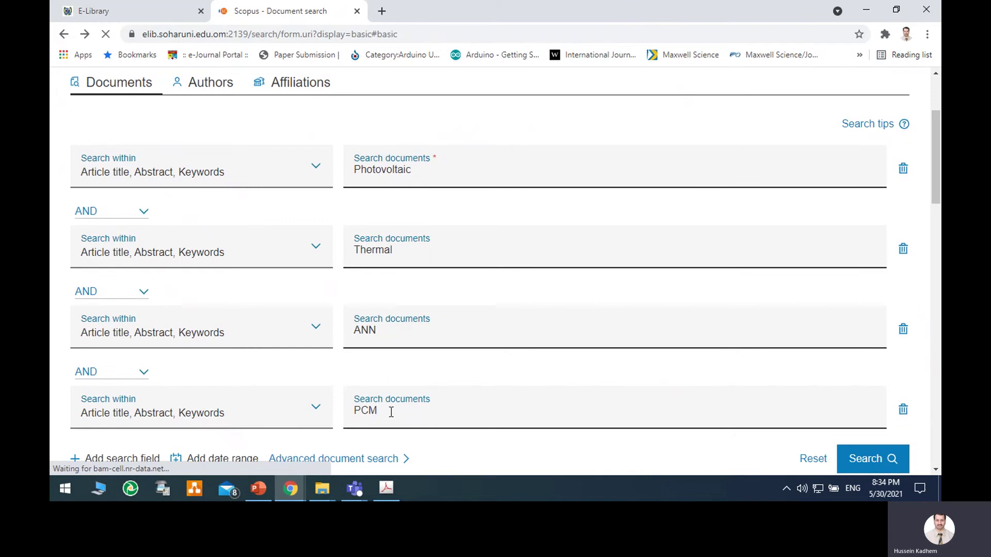
pyautogui.moveTo(391, 412); pyautogui.dragTo(353, 411)
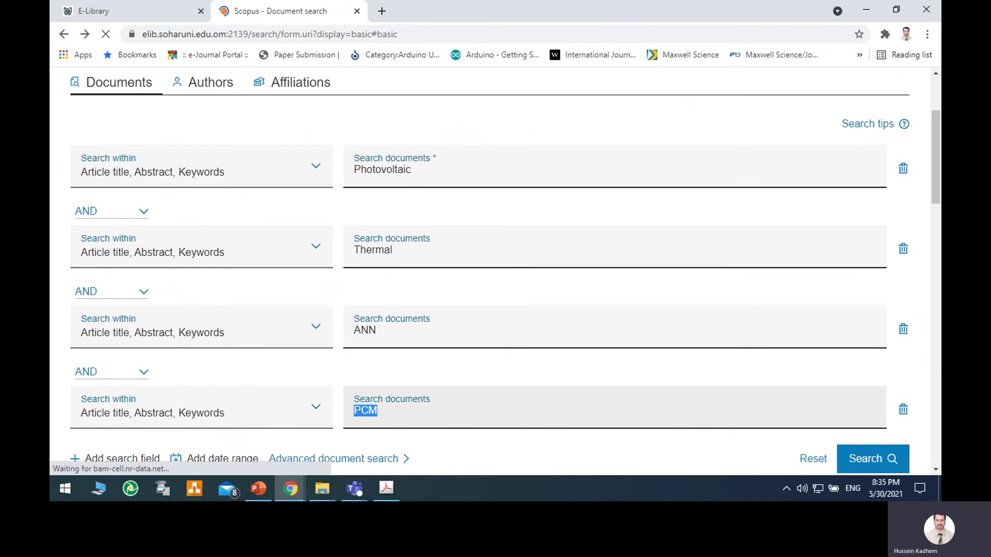
pyautogui.write('dust')
pyautogui.click(873, 465)
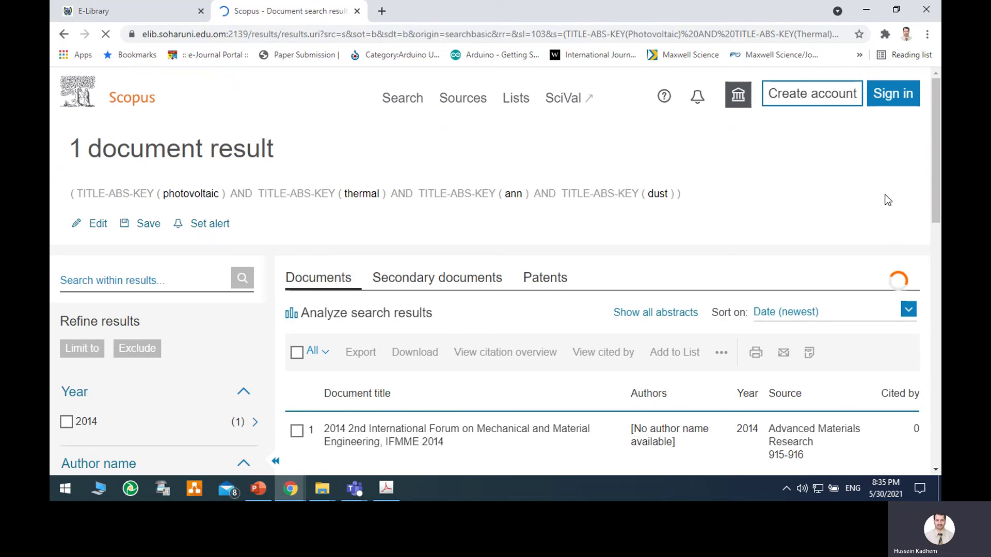
pyautogui.scroll(-2, 939, 178)
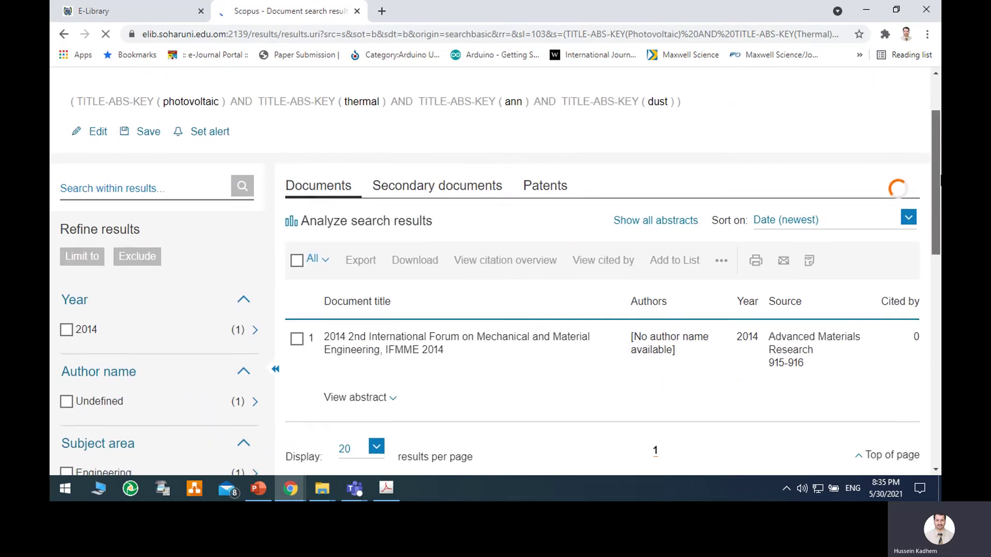
pyautogui.moveTo(940, 178); pyautogui.dragTo(939, 199)
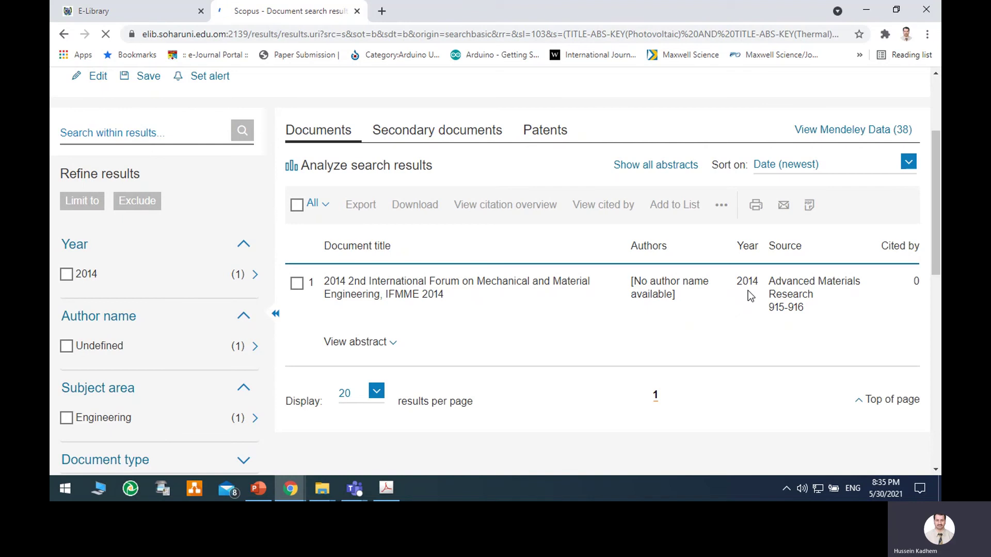
pyautogui.moveTo(938, 202); pyautogui.dragTo(939, 149)
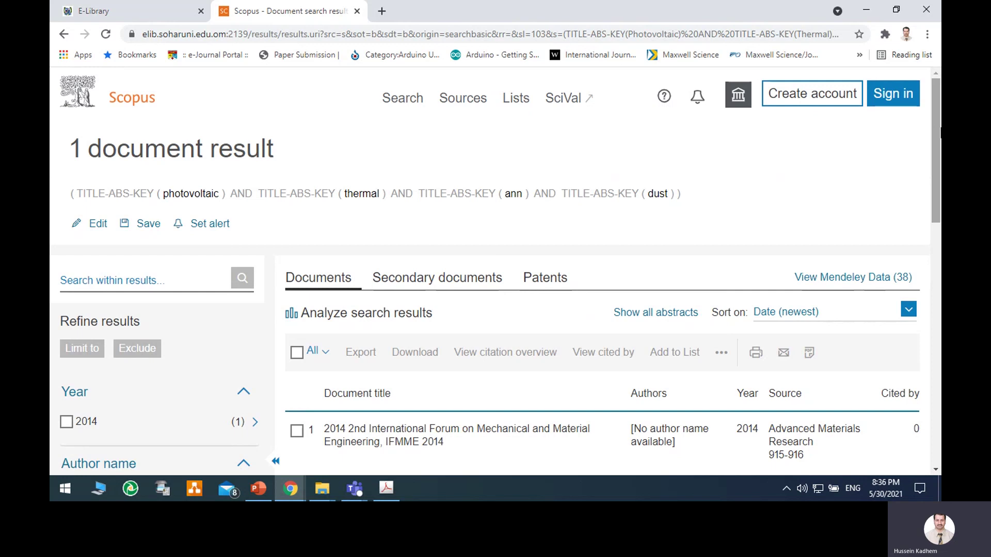
# - Switch to the Microsoft Teams meeting window and choose to stop the meeting recording
pyautogui.moveTo(348, 494)
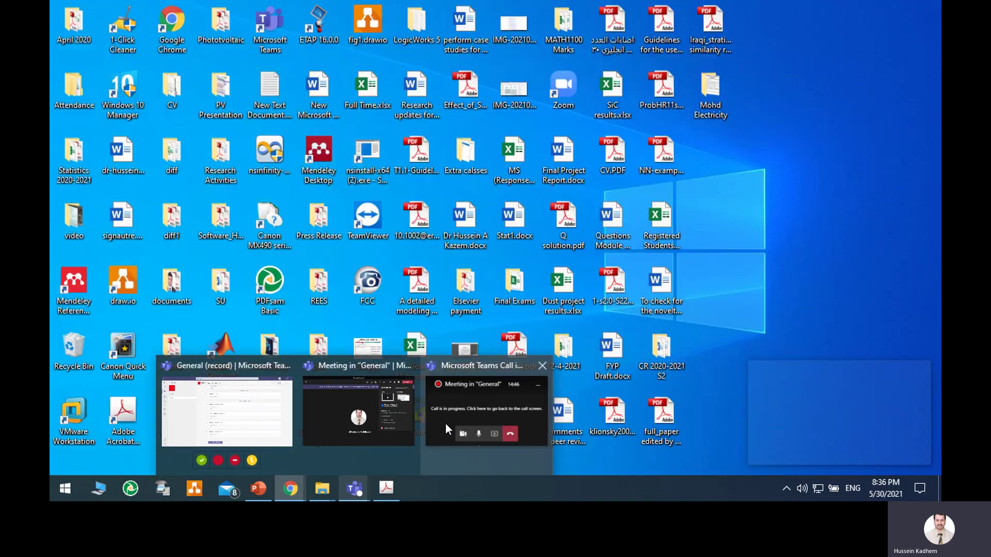
pyautogui.click(448, 411)
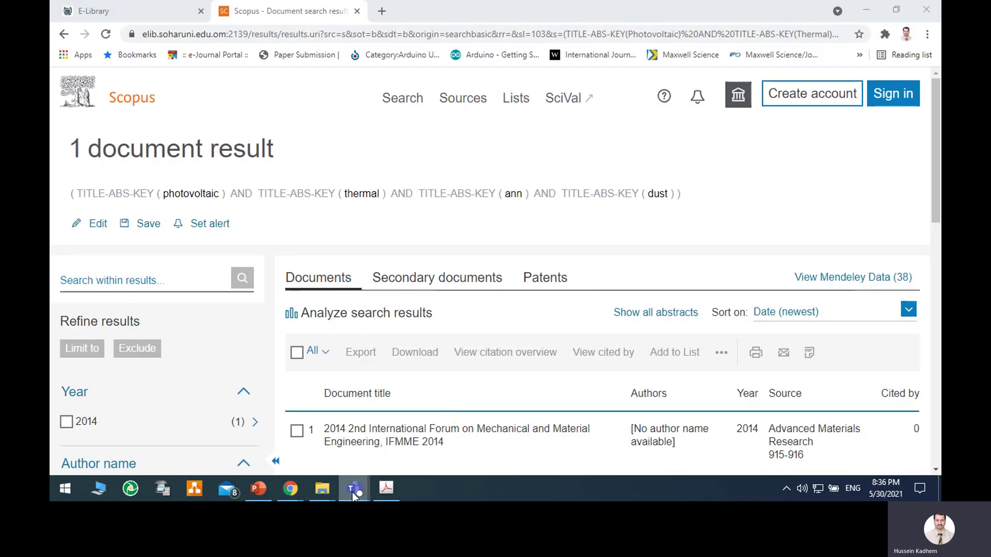
pyautogui.moveTo(352, 492)
pyautogui.click(380, 389)
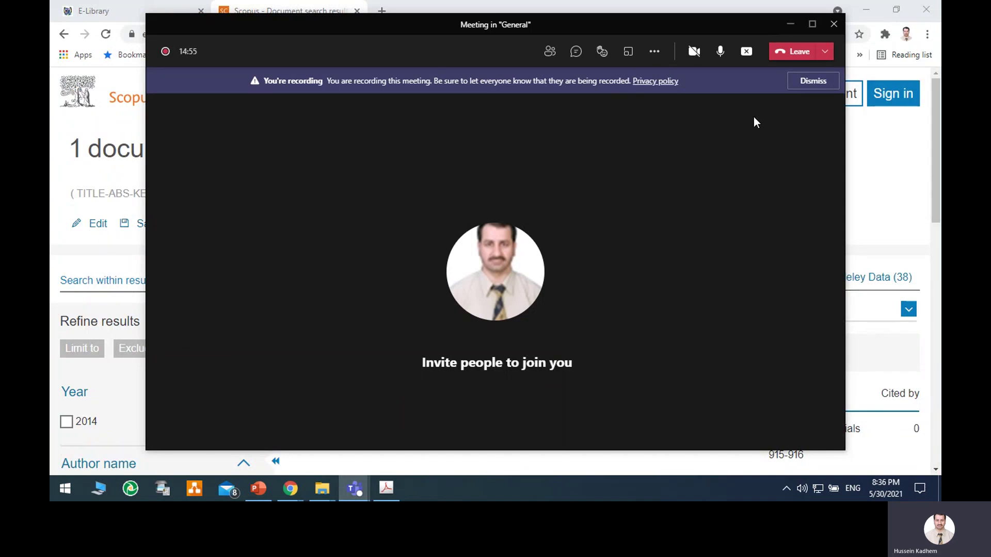
pyautogui.click(655, 52)
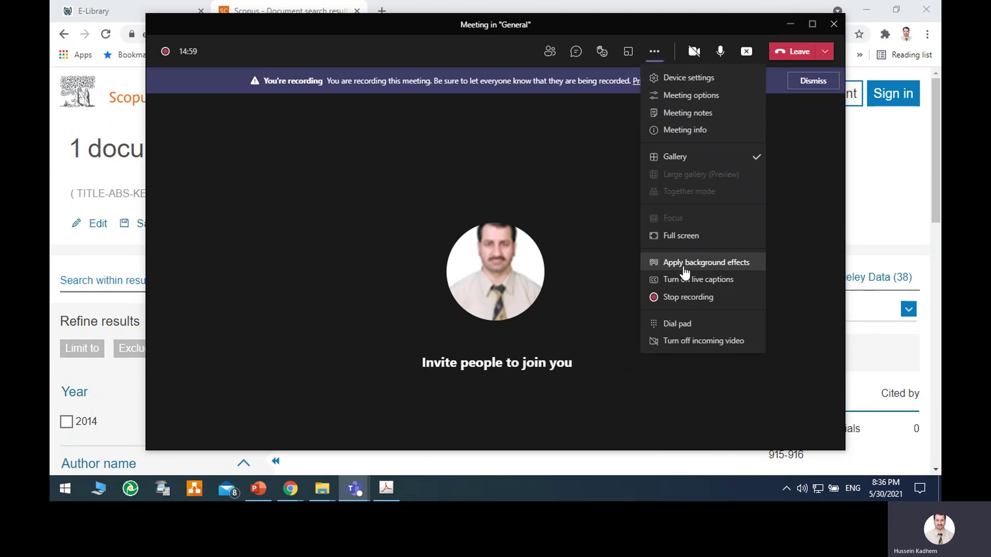
pyautogui.click(685, 298)
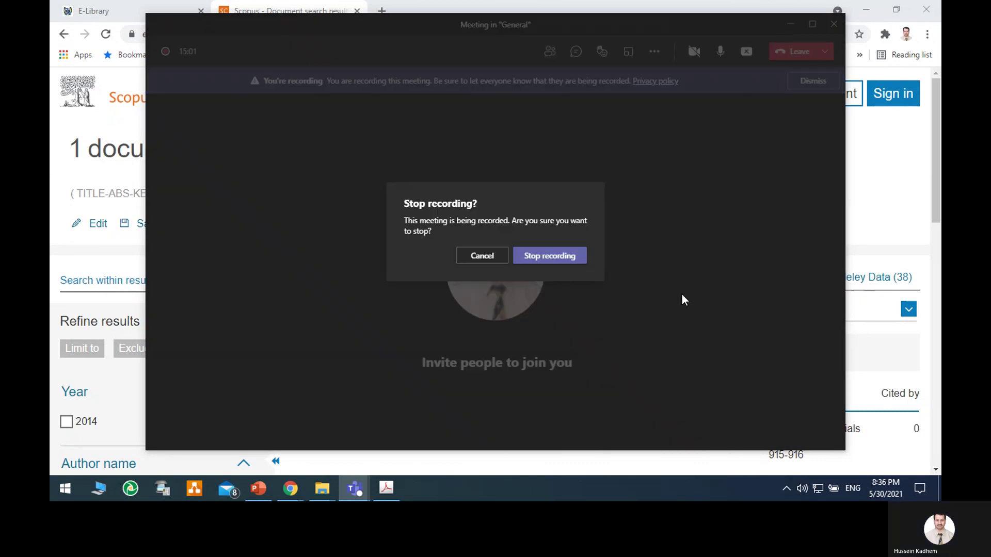